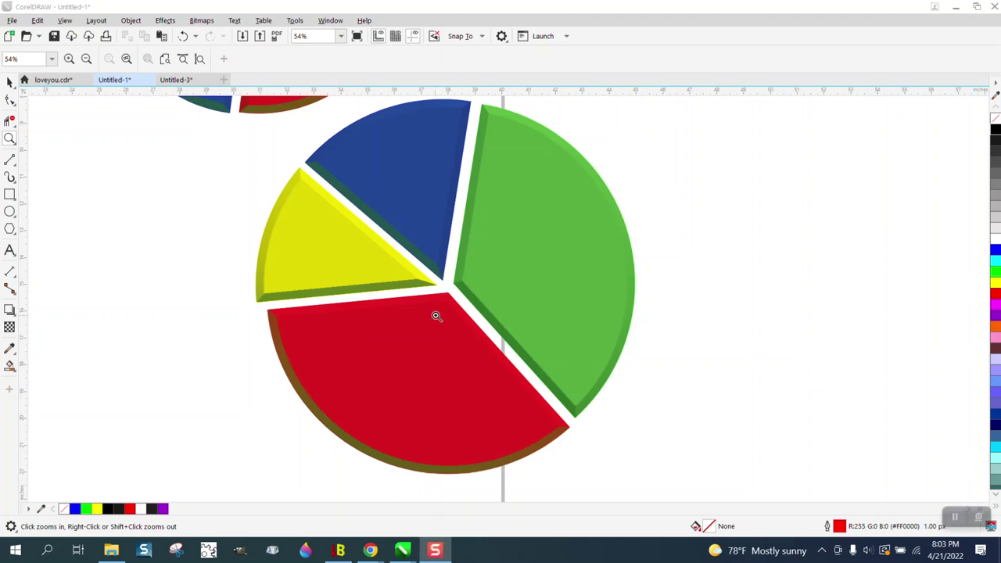
- Zoom in on the pie charts and draw a new circle to their left
left_click(222, 233)
scroll(414, 262, "down", 3)
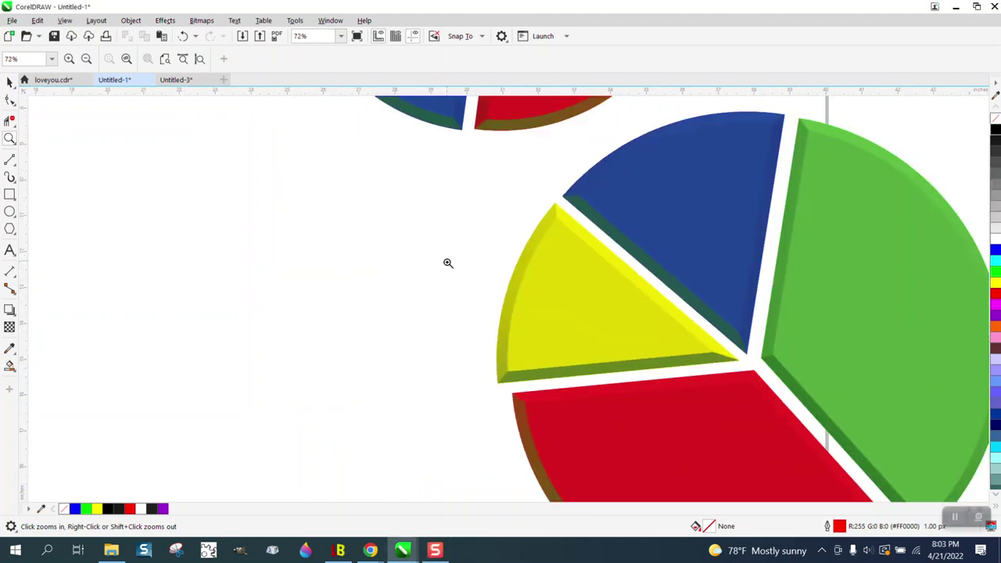
left_click_drag(485, 196, 839, 425)
scroll(595, 360, "down", 2)
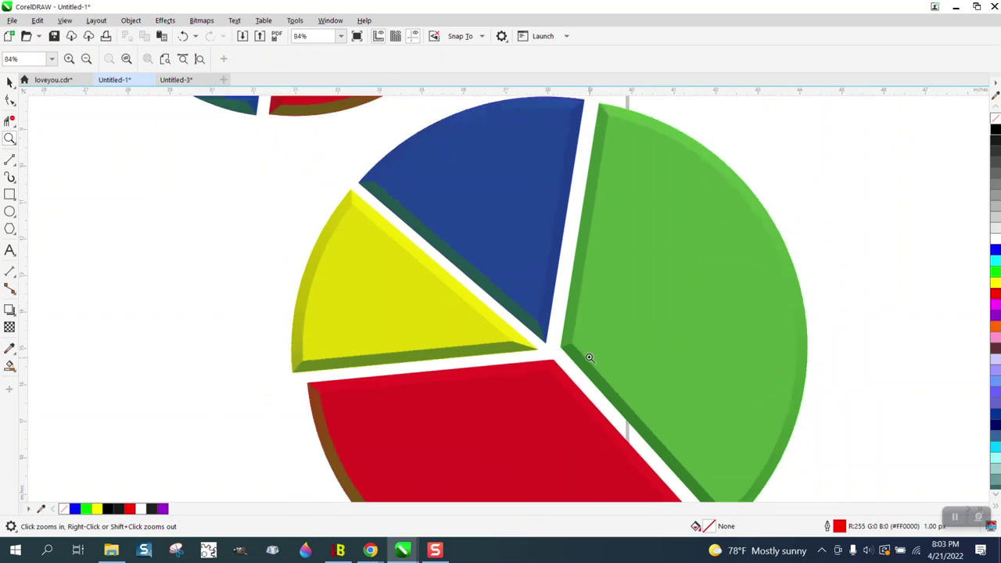
scroll(590, 353, "down", 1)
scroll(590, 353, "down", 1)
scroll(590, 353, "down", 1)
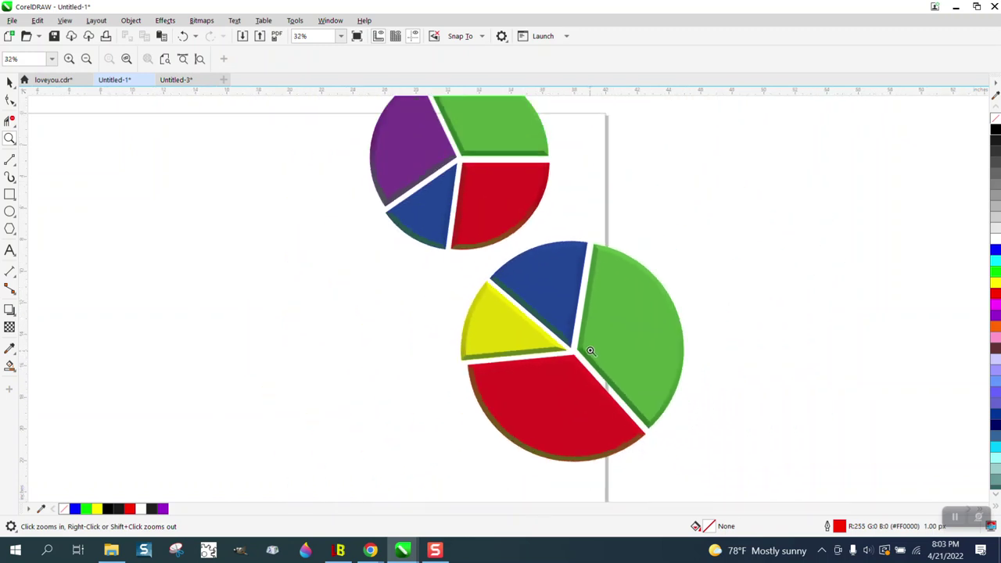
left_click(9, 211)
left_click_drag(342, 241, 202, 424)
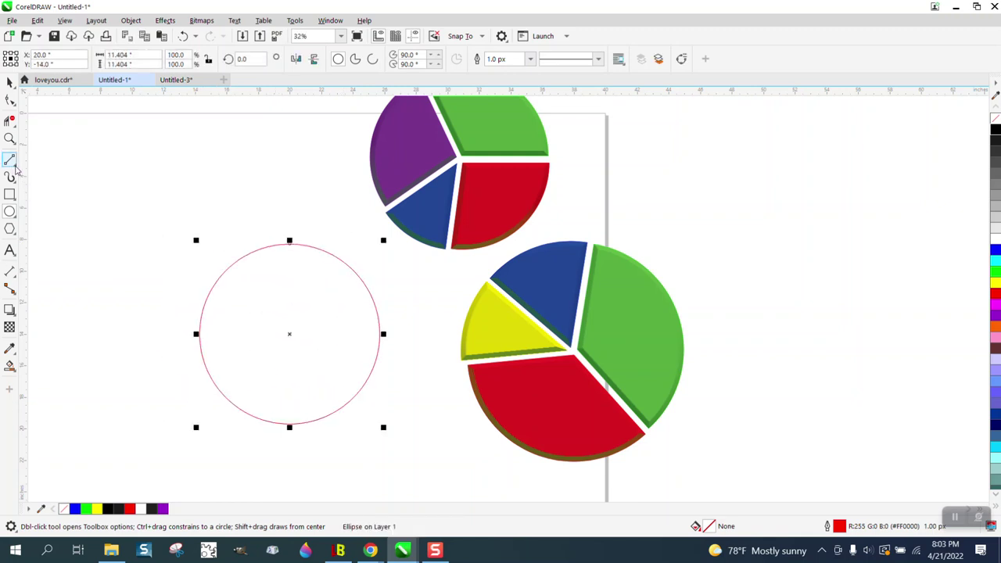
- Divide the circle with straight 2-point lines radiating from its centre
left_click(15, 168)
left_click(55, 174)
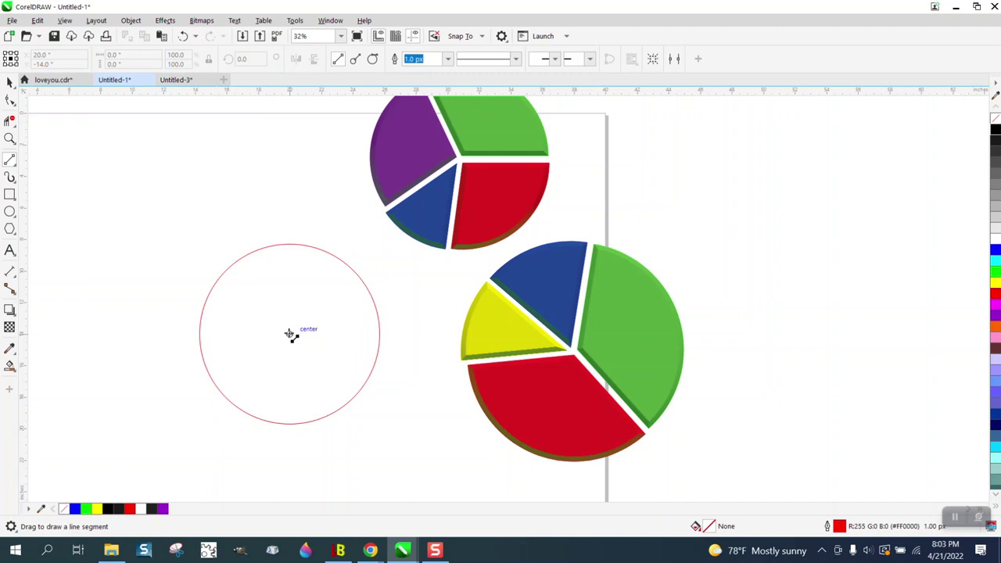
left_click_drag(289, 334, 212, 241)
mouse_move(291, 336)
left_mouse_down()
mouse_move(292, 234)
mouse_move(297, 335)
mouse_move(396, 335)
mouse_move(268, 375)
mouse_move(217, 435)
left_mouse_up()
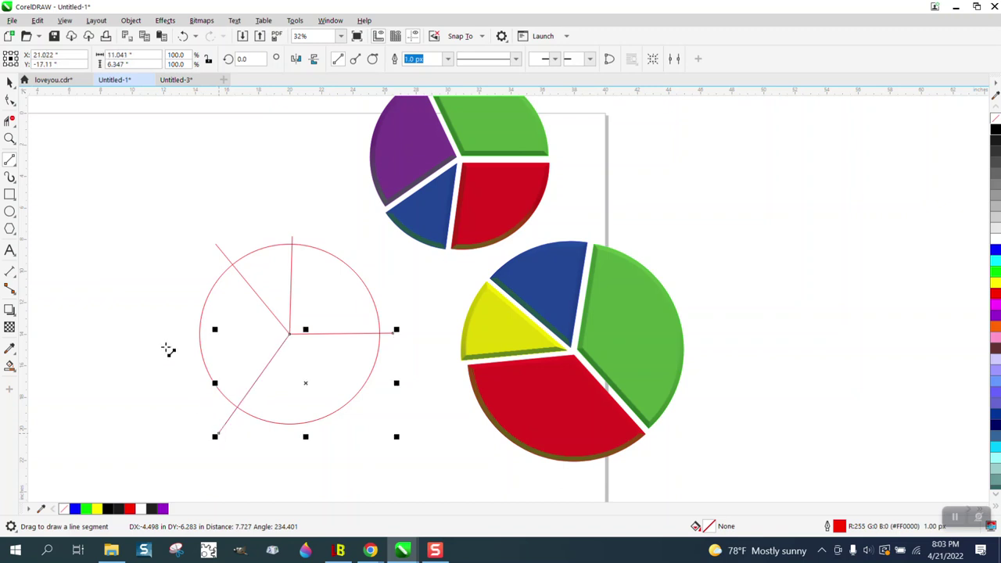
left_click(10, 83)
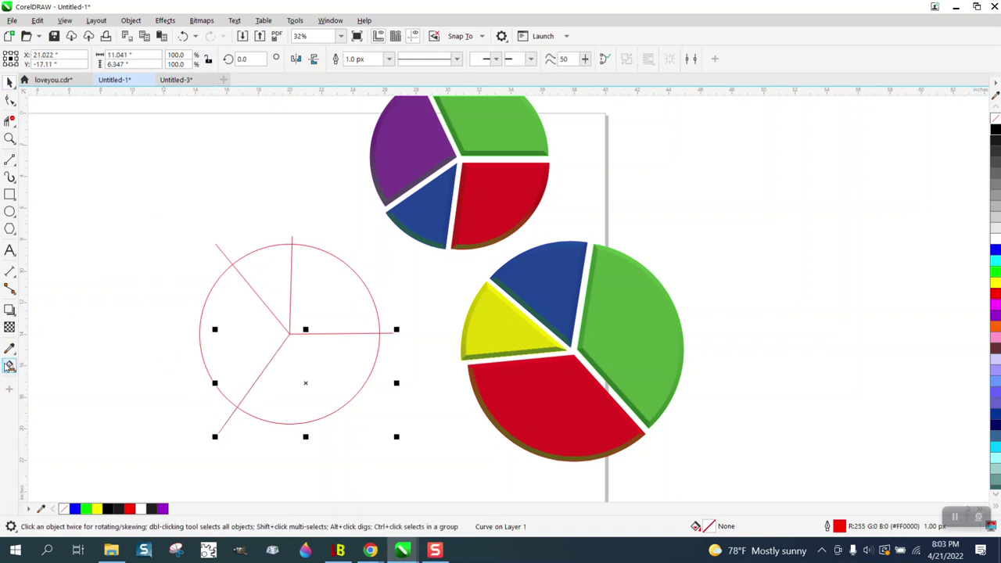
- Set the nudge distance to 15
left_click(9, 365)
scroll(462, 368, "down", 2)
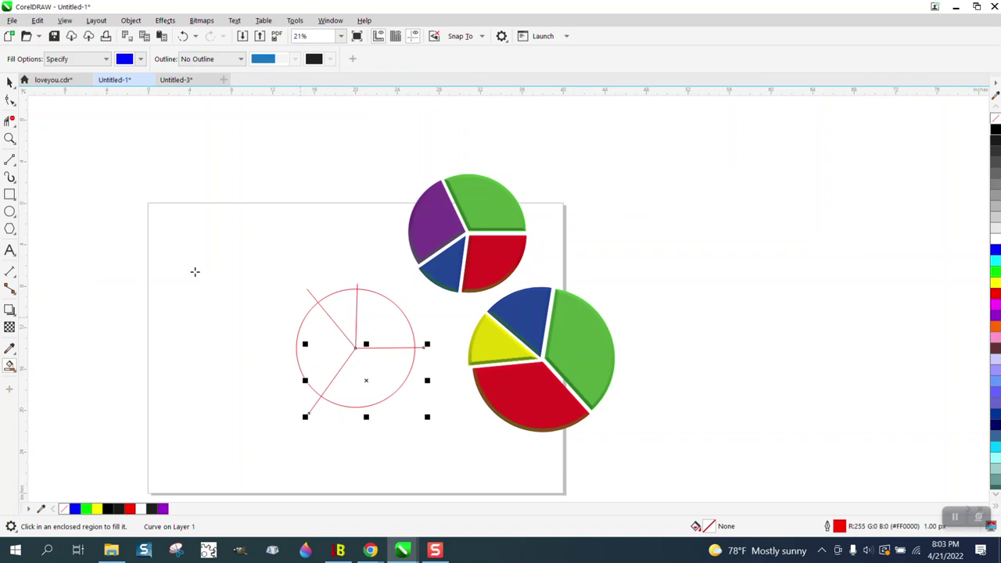
left_click(10, 82)
left_click_drag(248, 255, 467, 452)
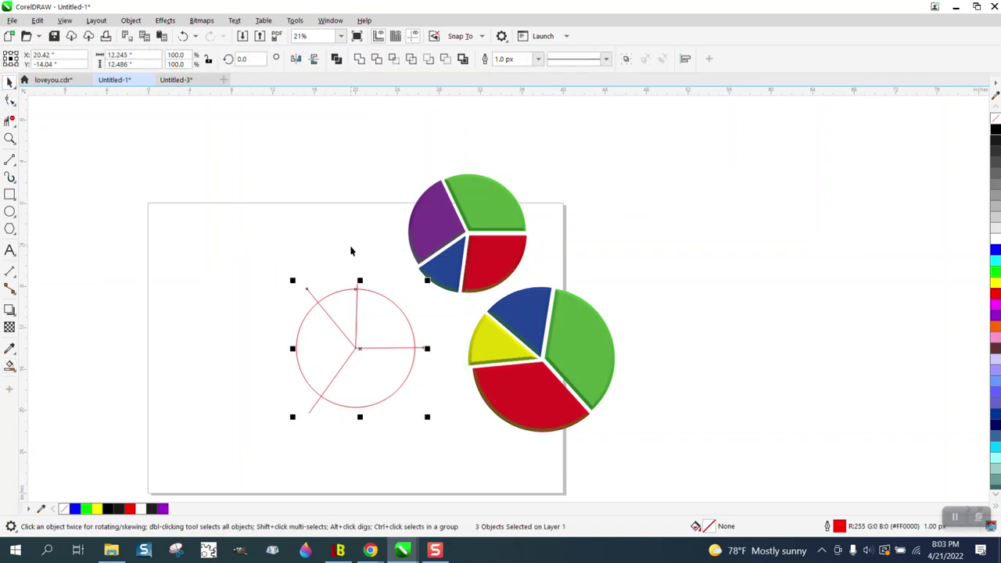
left_click(407, 141)
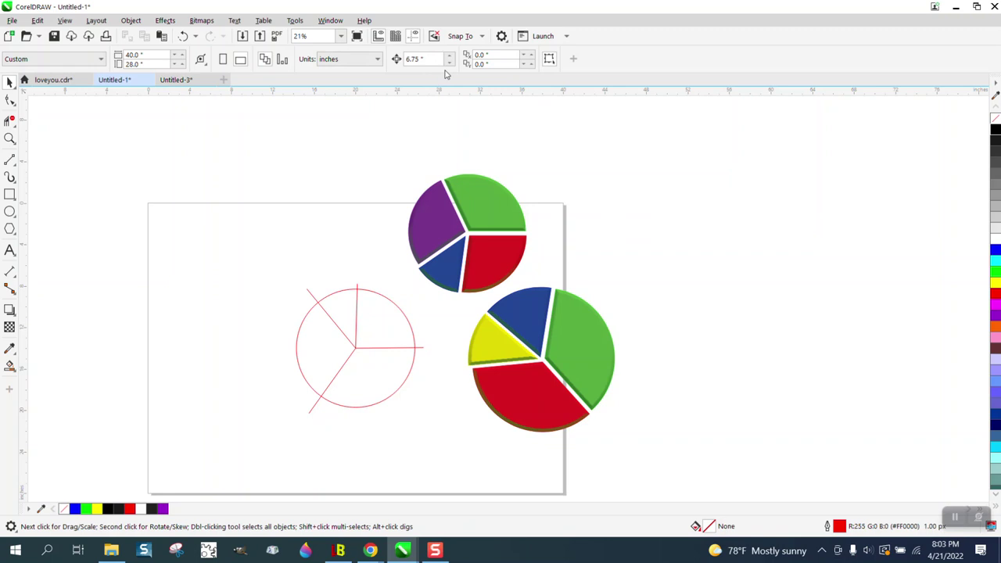
left_click_drag(427, 60, 410, 60)
type("1")
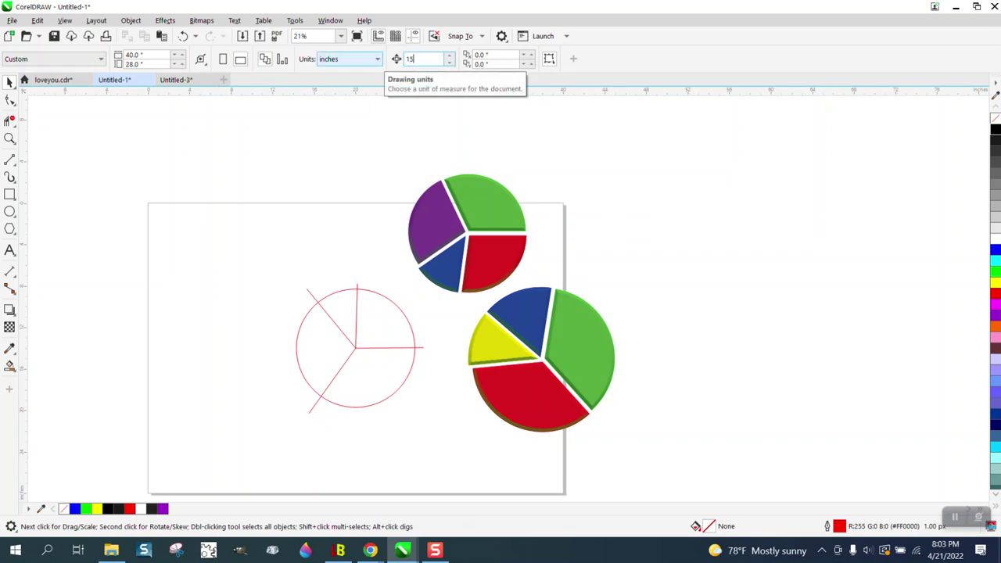
type("5")
- Smart Fill each of the four wedges blue, nudging each fill to the left
left_click(9, 365)
left_click(328, 350)
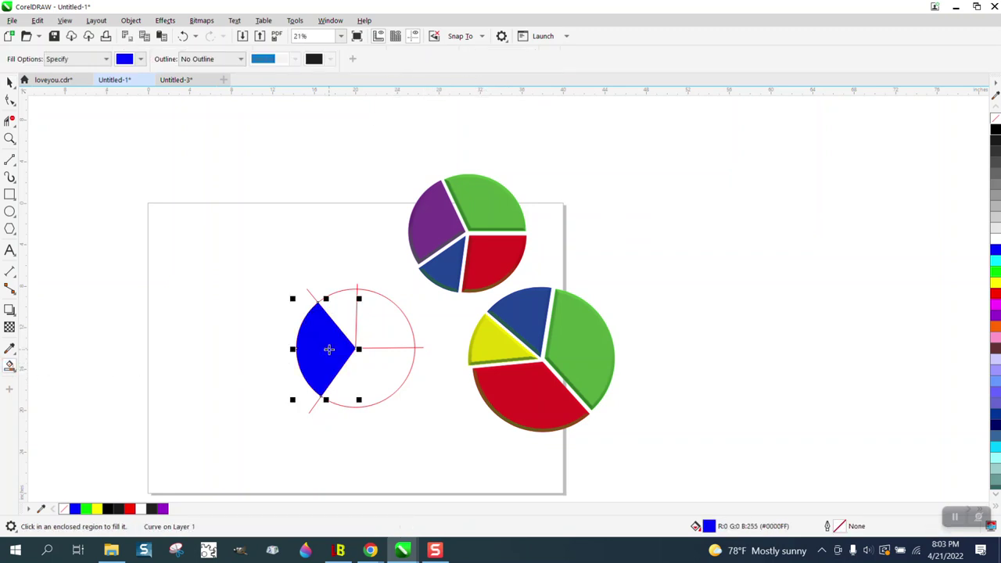
key("Left")
left_click(334, 321)
key("Left")
left_click(375, 325)
key("Left")
left_click(377, 373)
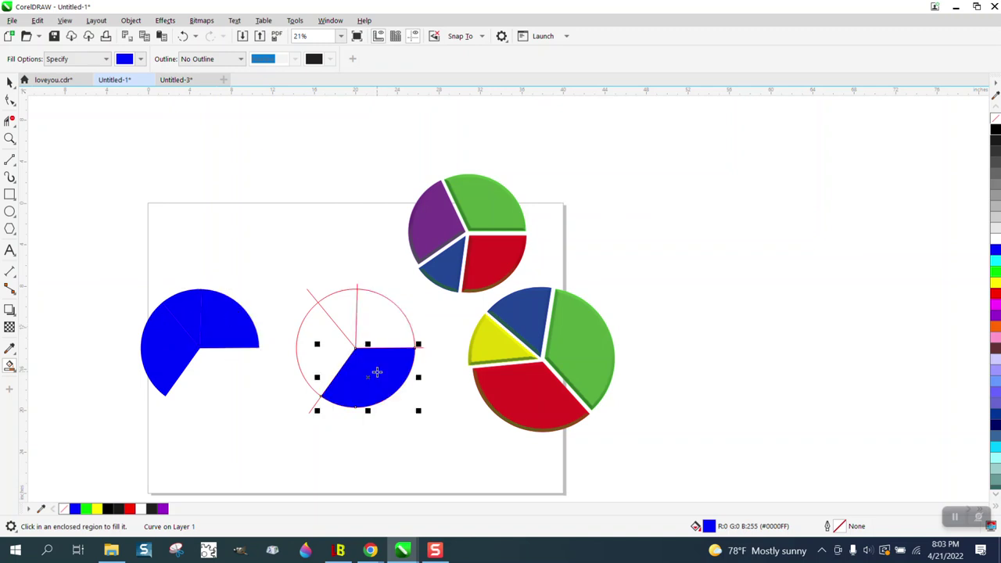
key("Left")
- Delete the original outline circle and its dividing lines
left_click(9, 82)
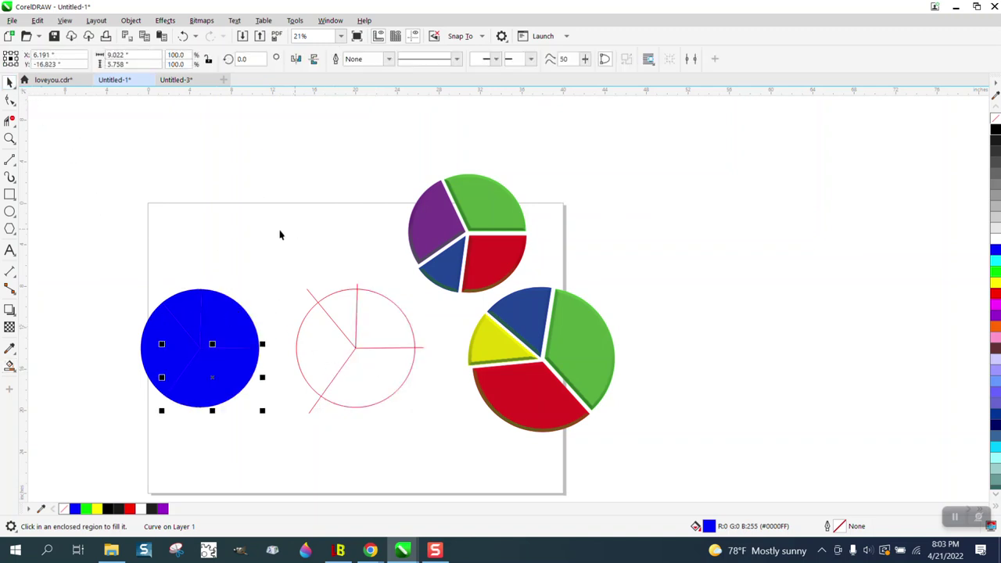
left_click_drag(262, 235, 446, 440)
key("Delete")
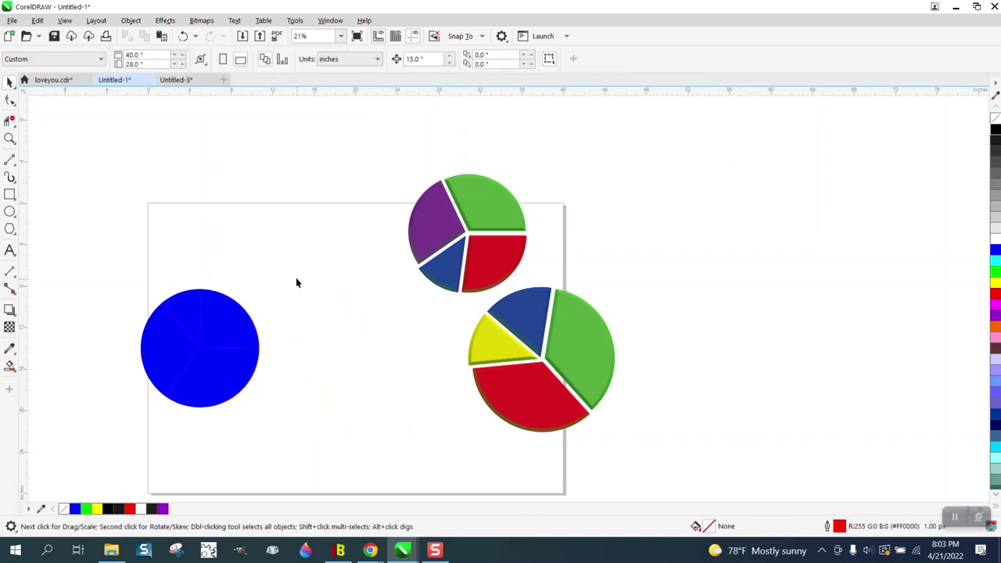
left_click_drag(290, 252, 420, 408)
- Centre the blue circle on the page and move the top pie chart up-right
left_click_drag(140, 320, 309, 429)
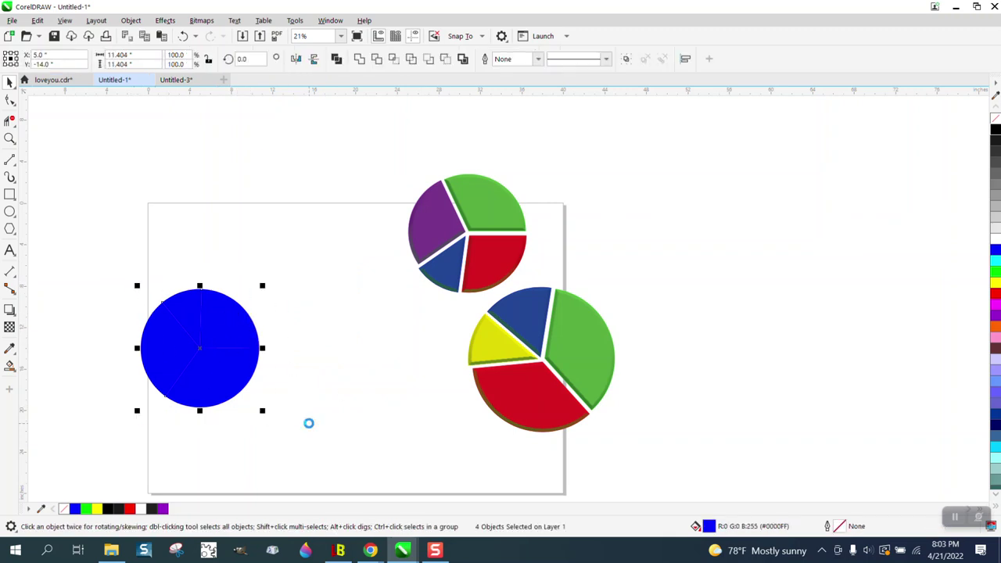
key("p")
left_click_drag(402, 155, 522, 296)
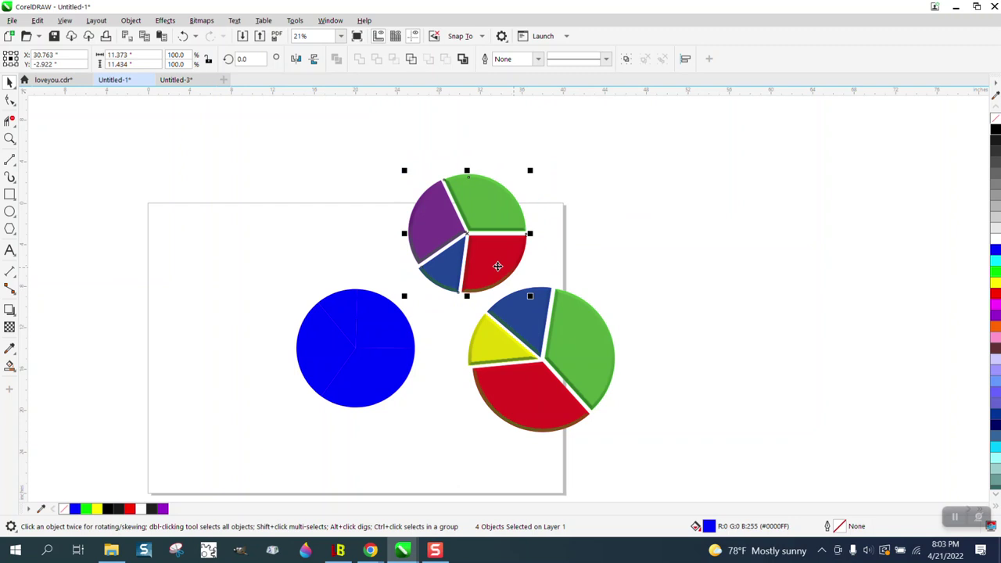
left_click_drag(468, 232, 576, 215)
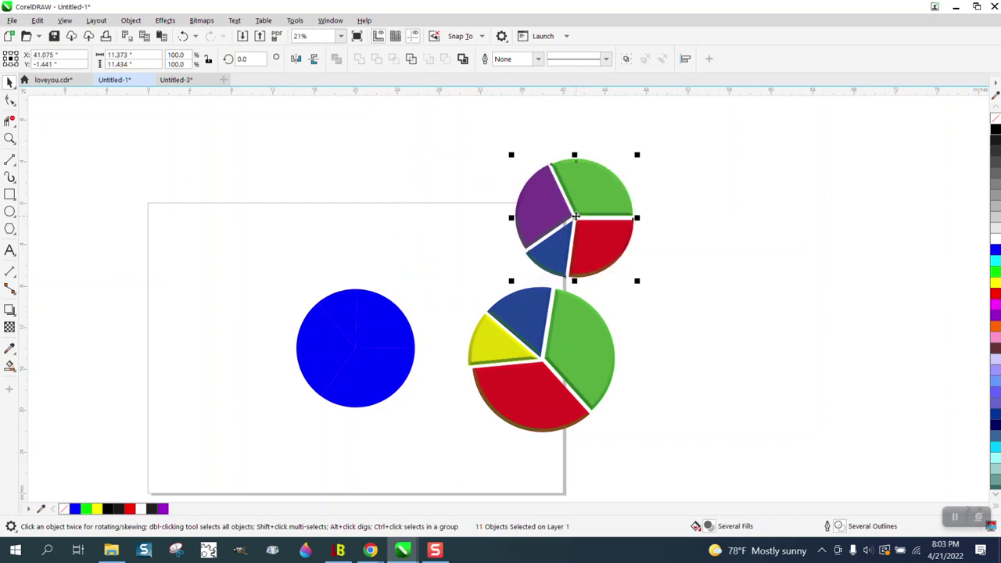
- Colour the upper-right wedge green, the lower-right red and the left wedge yellow
left_click(392, 314)
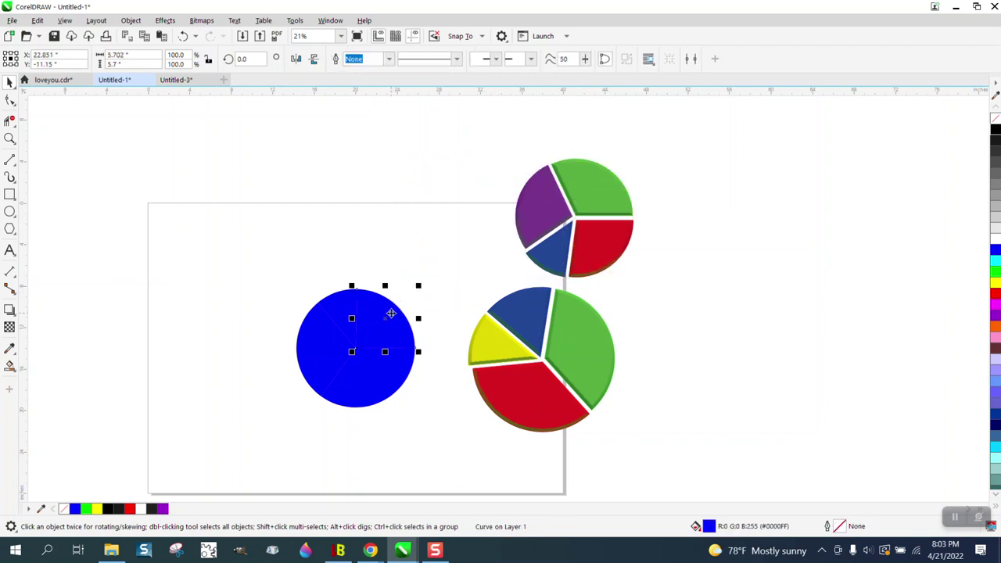
left_click(995, 272)
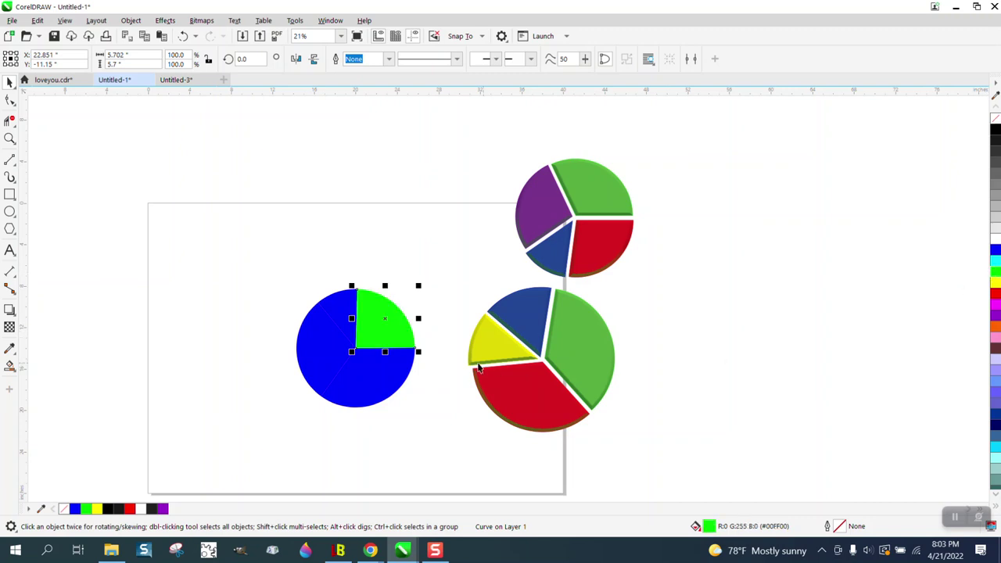
key("Tab")
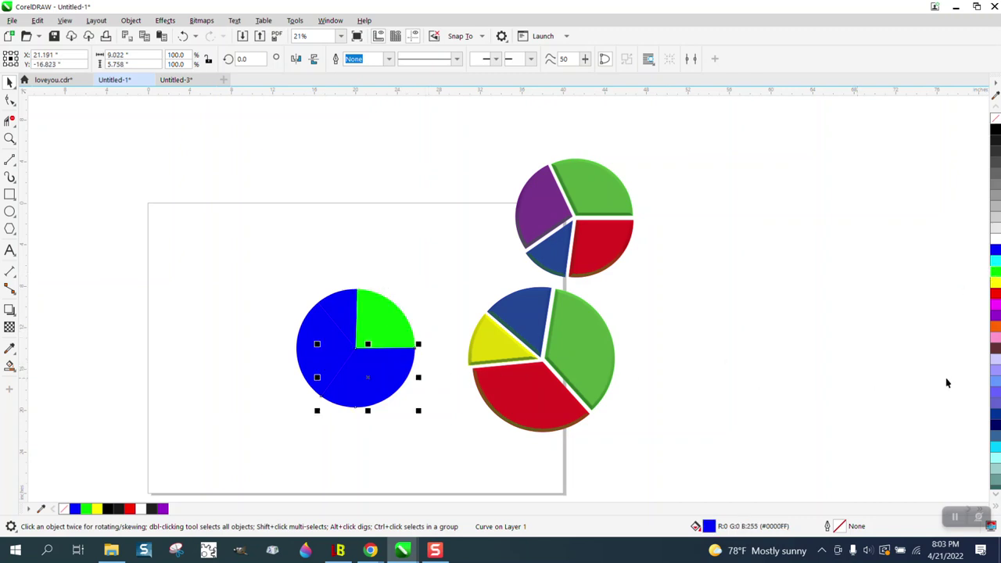
left_click(996, 298)
left_click(312, 368)
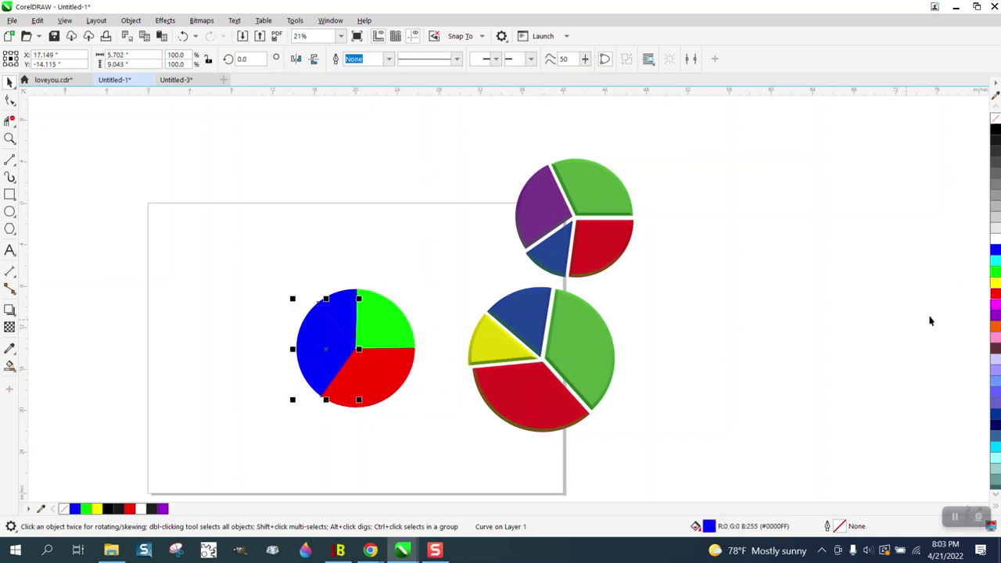
left_click(996, 274)
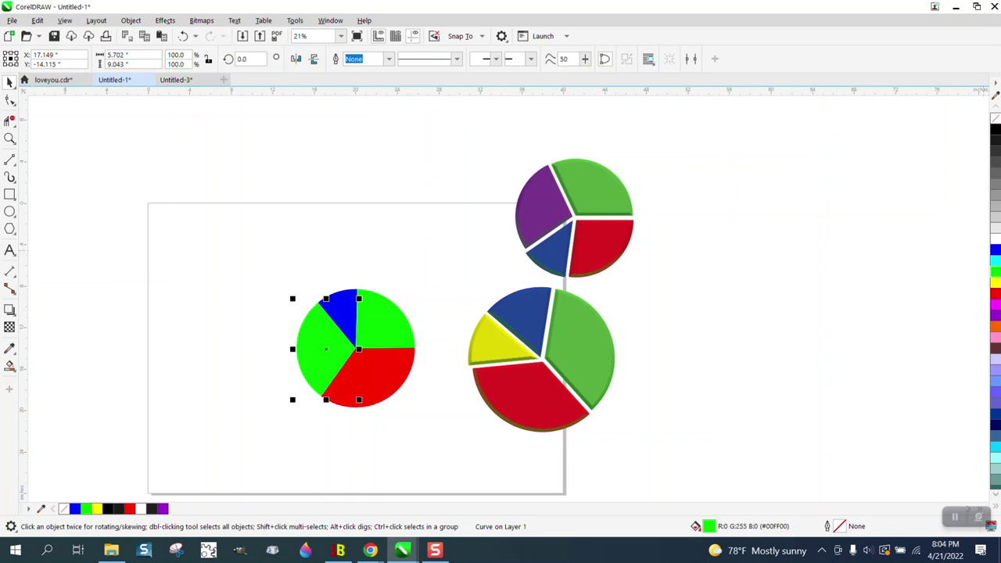
left_click(996, 283)
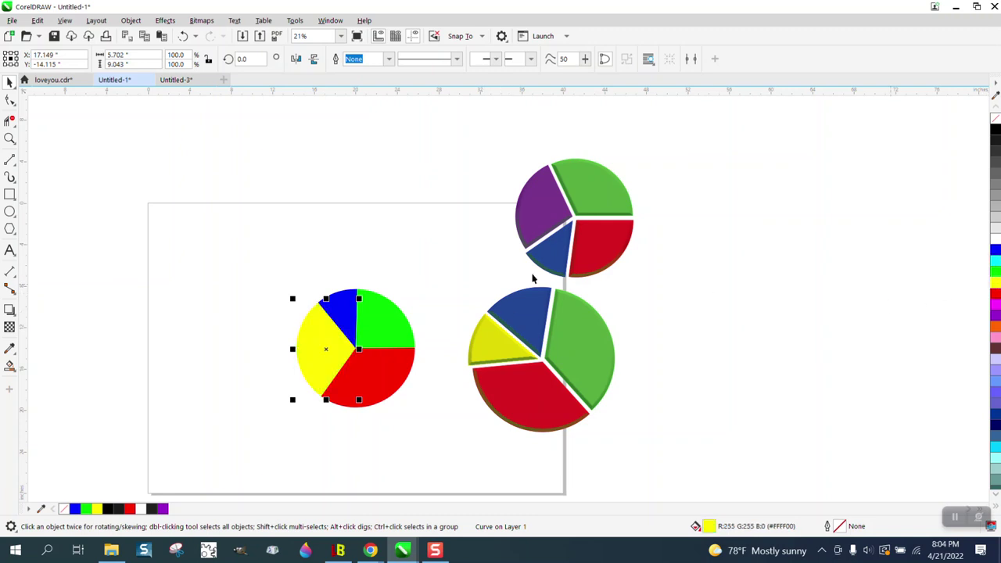
- Drag the left pie's wedges outward from the centre, zooming in to fine-tune the gaps
left_click(194, 221)
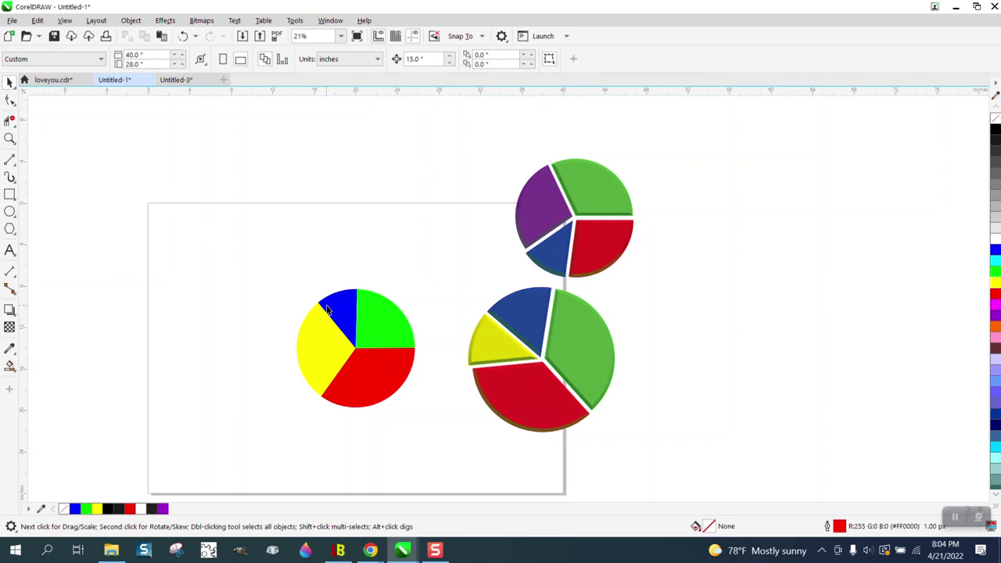
left_click_drag(337, 309, 385, 316)
left_click_drag(370, 368, 324, 356)
left_click(334, 353)
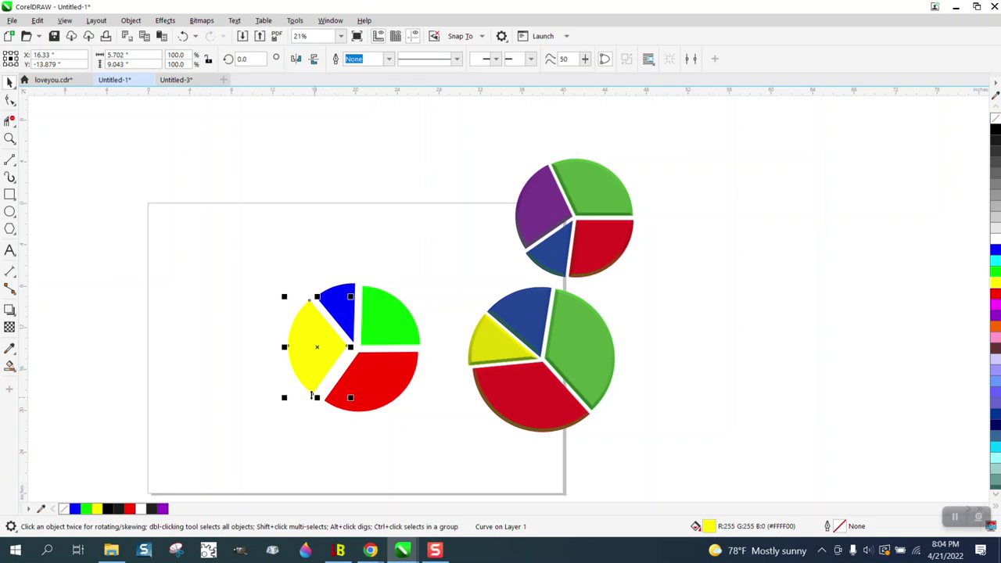
left_click(9, 138)
left_click_drag(264, 284, 456, 445)
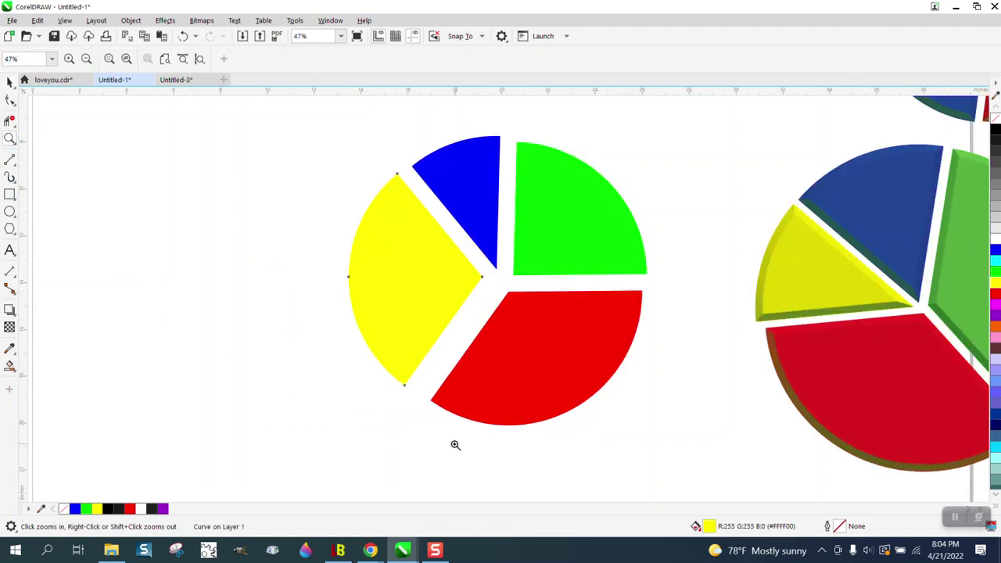
left_click(13, 87)
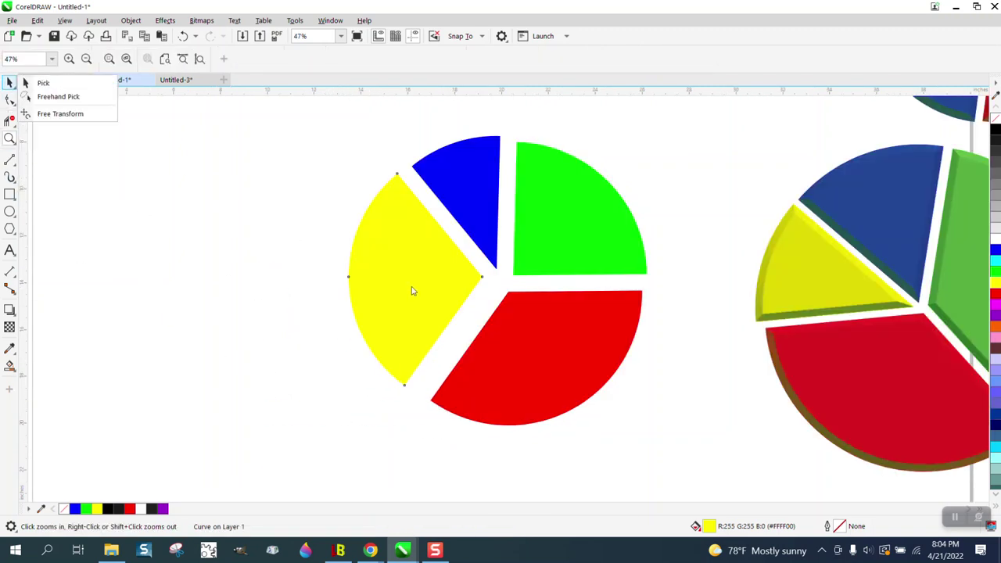
left_click(39, 83)
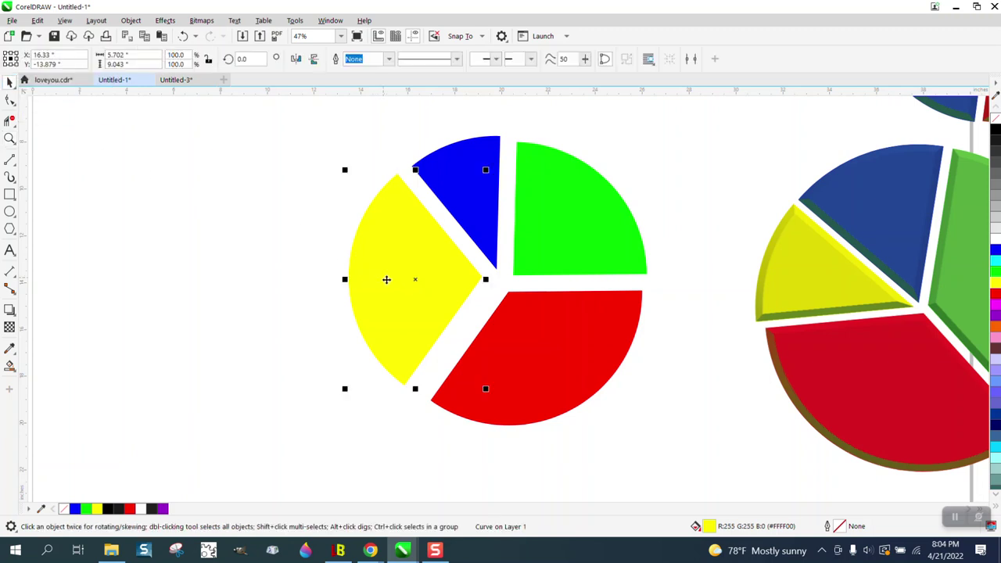
left_click_drag(387, 280, 397, 286)
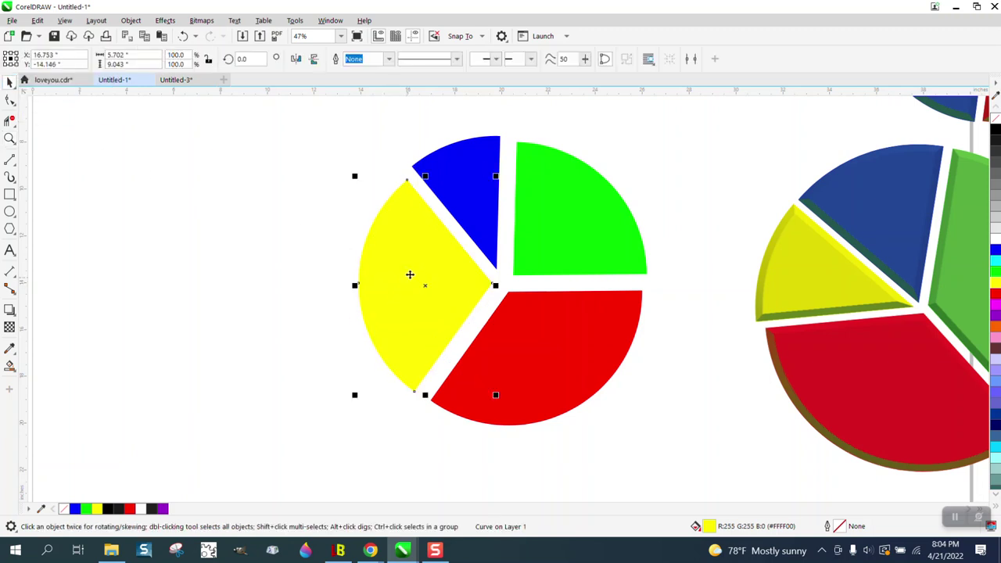
left_click(543, 269)
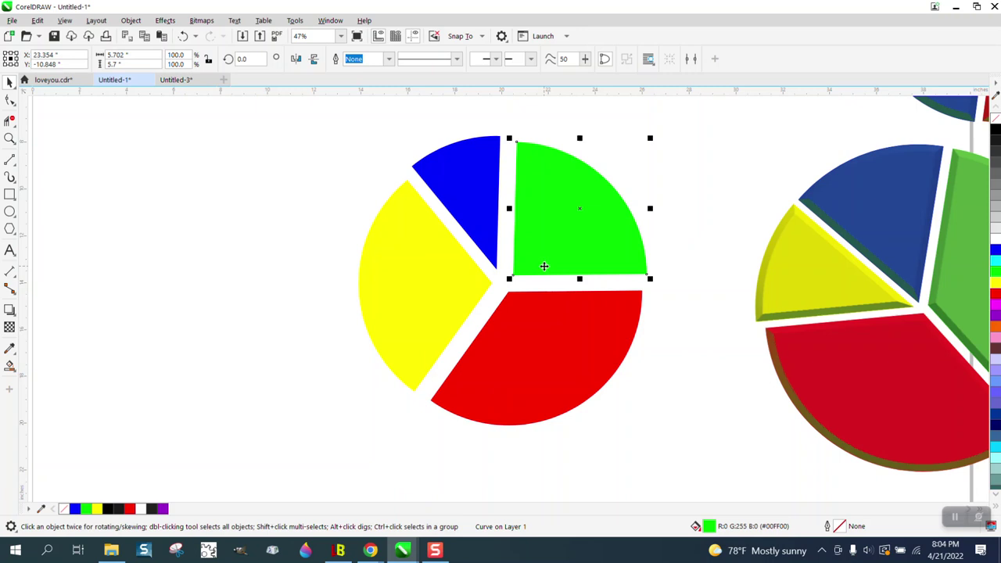
- Apply a Soft edge bevel (0.3") to the green, red, blue and yellow slices
left_click(166, 20)
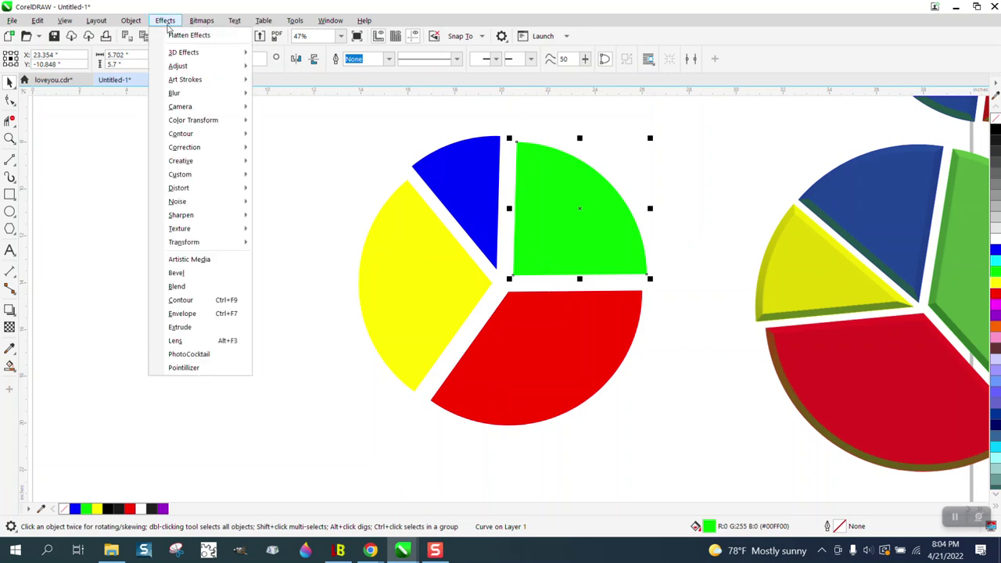
left_click(188, 275)
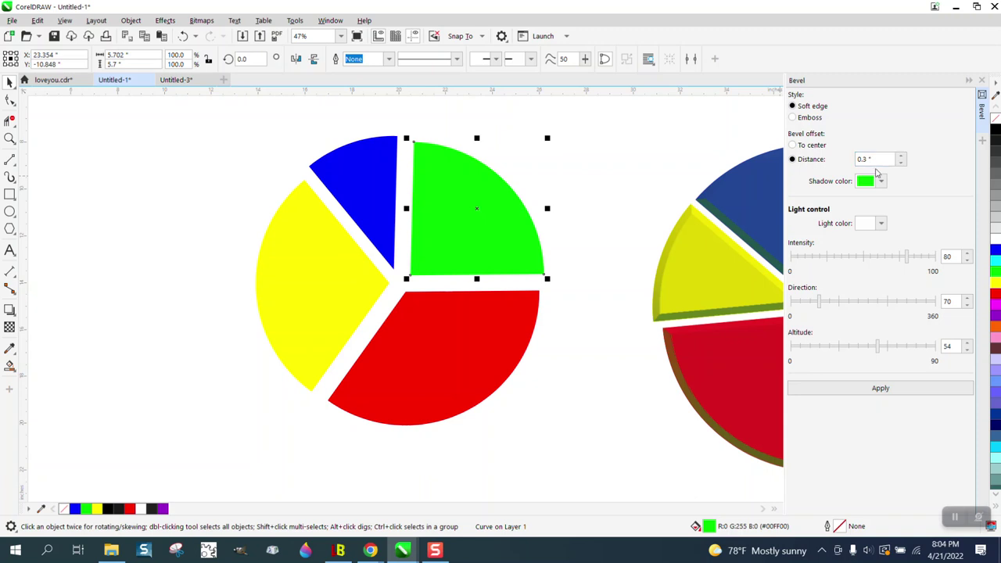
left_click(897, 389)
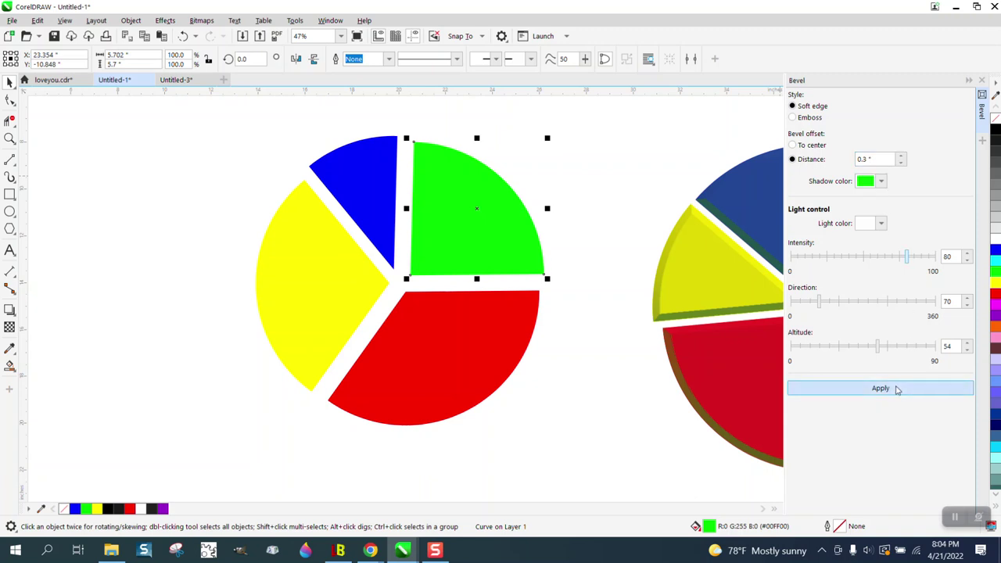
left_click(483, 368)
left_click(869, 388)
left_click(339, 180)
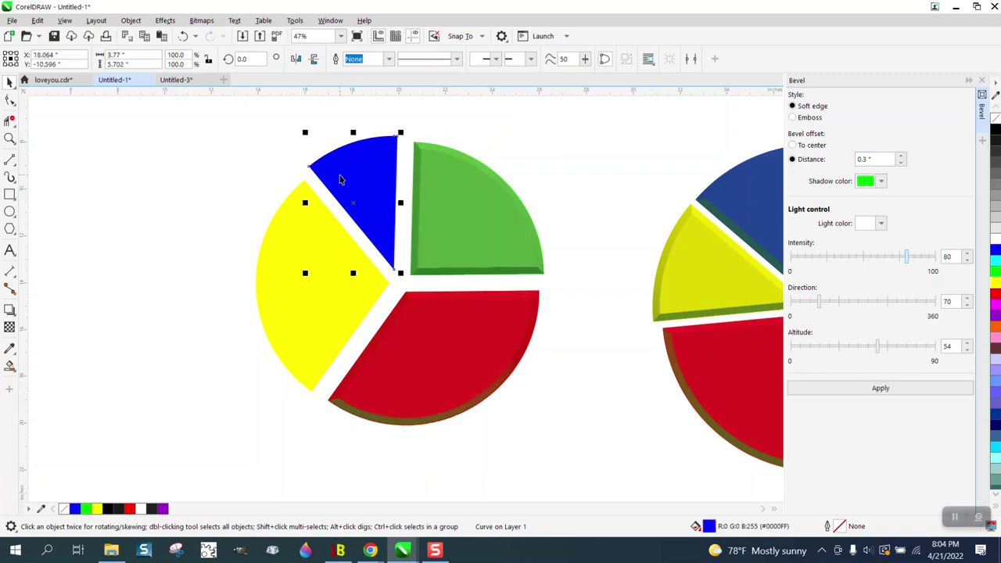
left_click(881, 389)
left_click(339, 303)
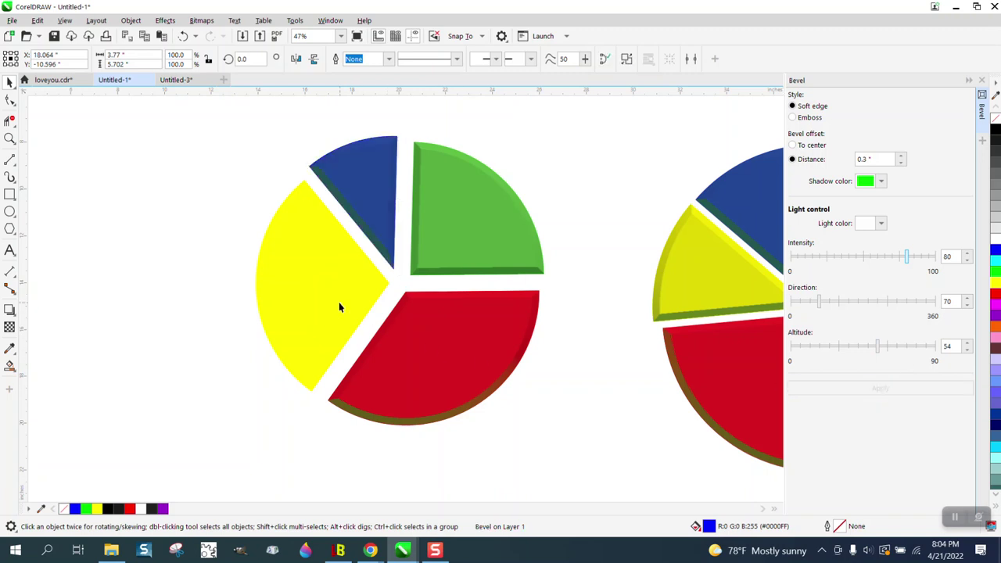
left_click(880, 389)
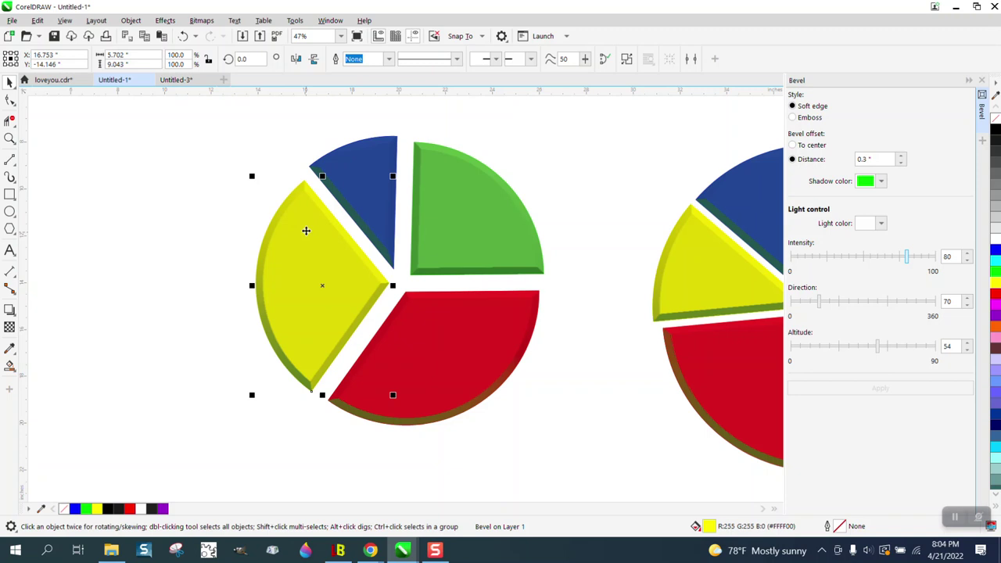
left_click(241, 184)
scroll(259, 173, "down", 2)
left_click_drag(230, 136, 505, 376)
- Move the bevelled pie up-left and draw a new circle centred on the page
scroll(509, 380, "down", 1)
left_click_drag(403, 296, 149, 202)
left_click(10, 211)
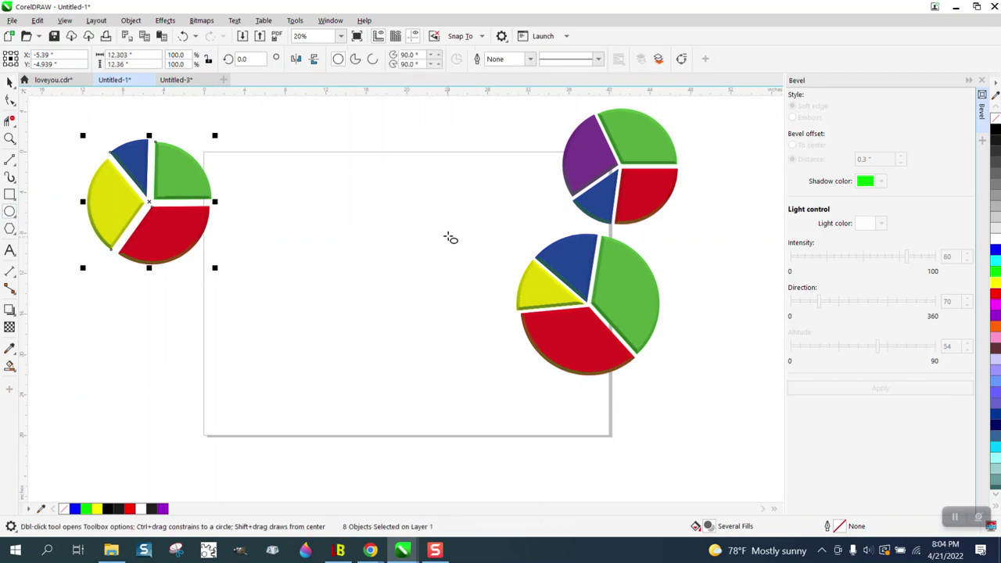
left_click_drag(447, 219, 291, 375)
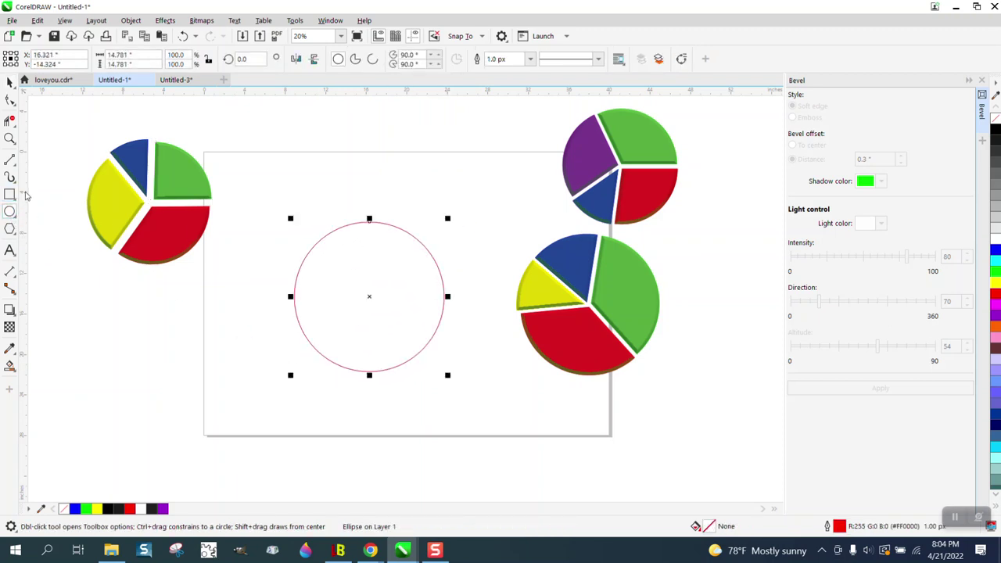
key("p")
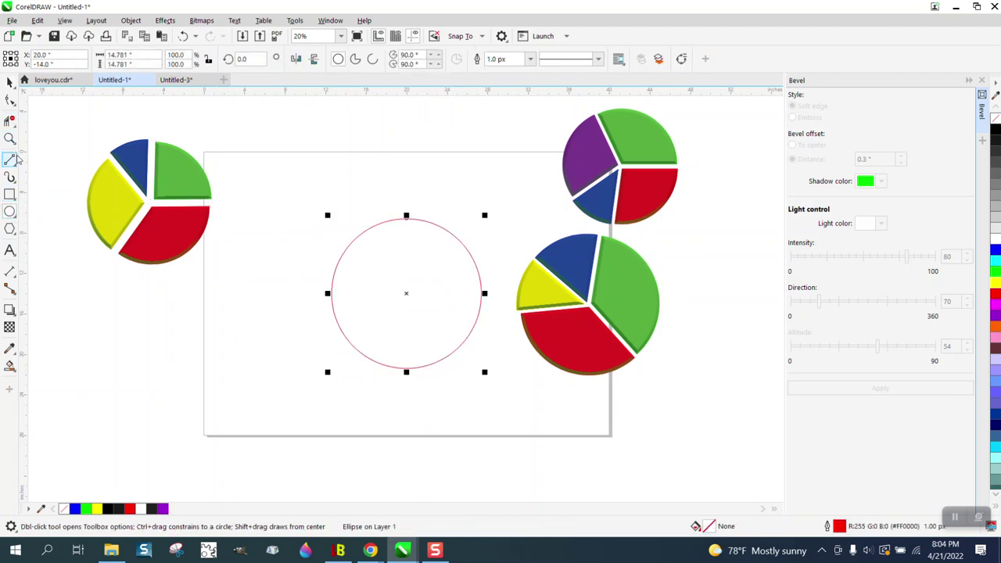
- Draw four 2-point lines from the circle's centre to split it into wedges
left_click(11, 161)
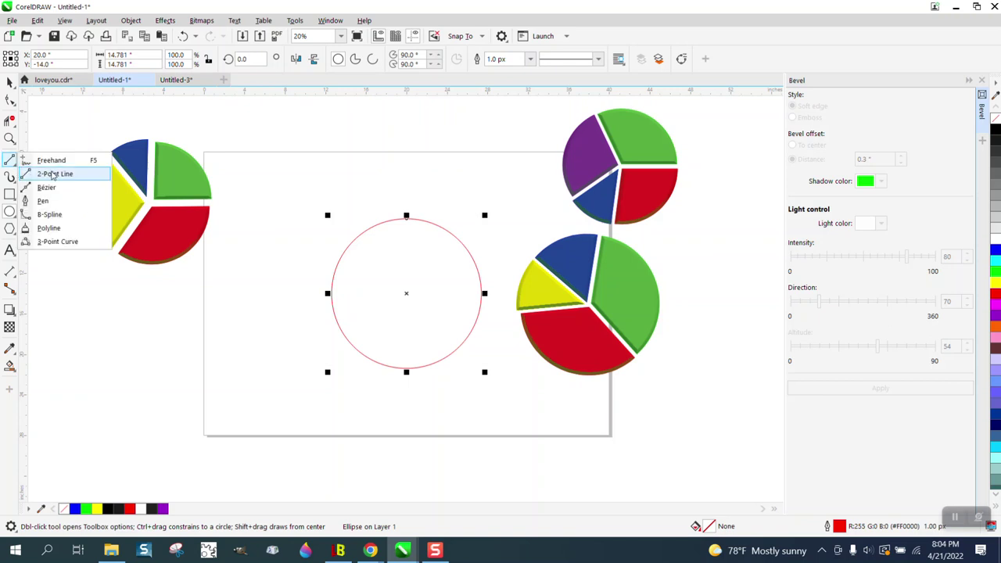
left_click(57, 175)
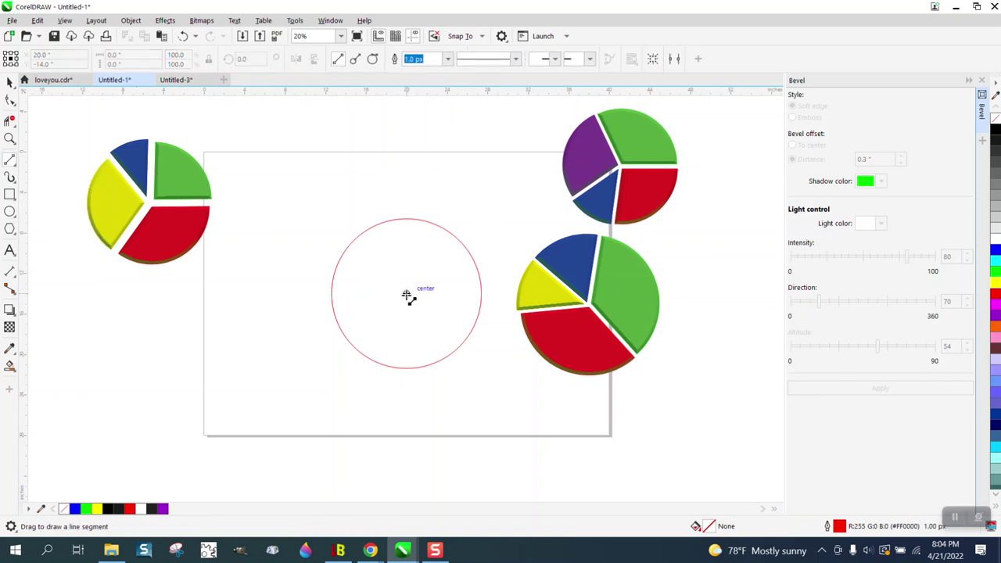
left_click_drag(407, 294, 345, 224)
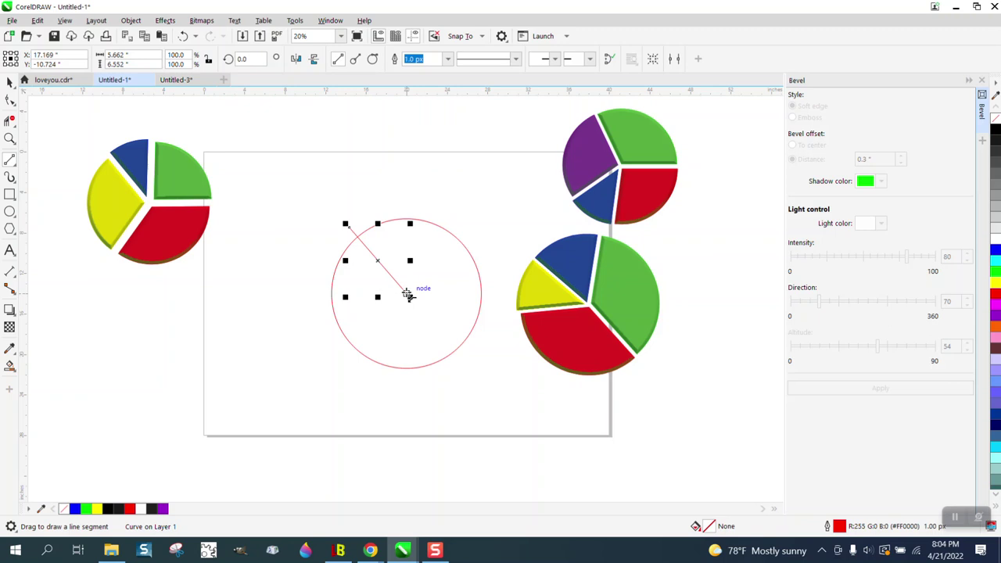
left_click_drag(407, 295, 430, 215)
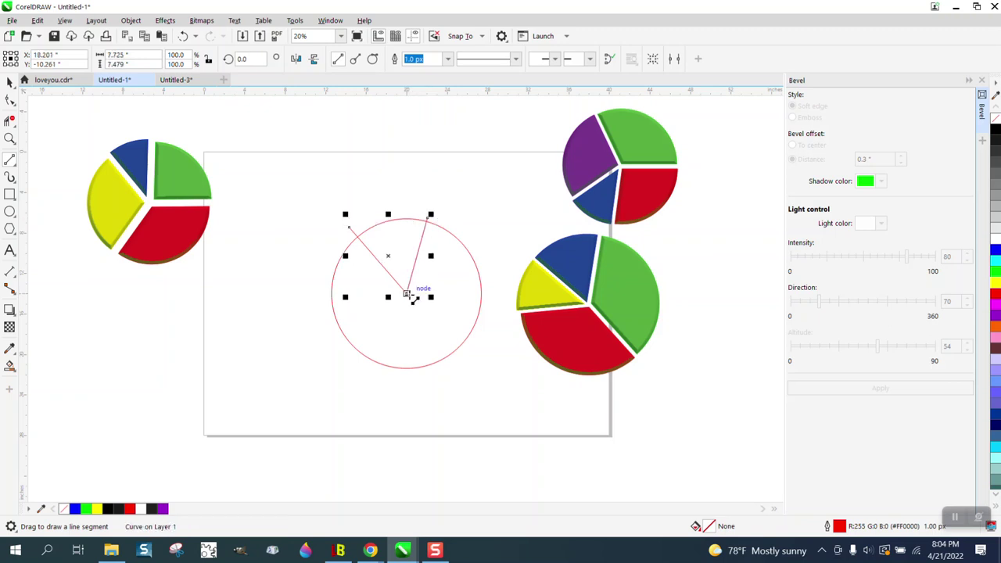
left_click_drag(407, 294, 480, 334)
mouse_move(405, 290)
left_mouse_down()
mouse_move(350, 347)
mouse_move(355, 364)
left_mouse_up()
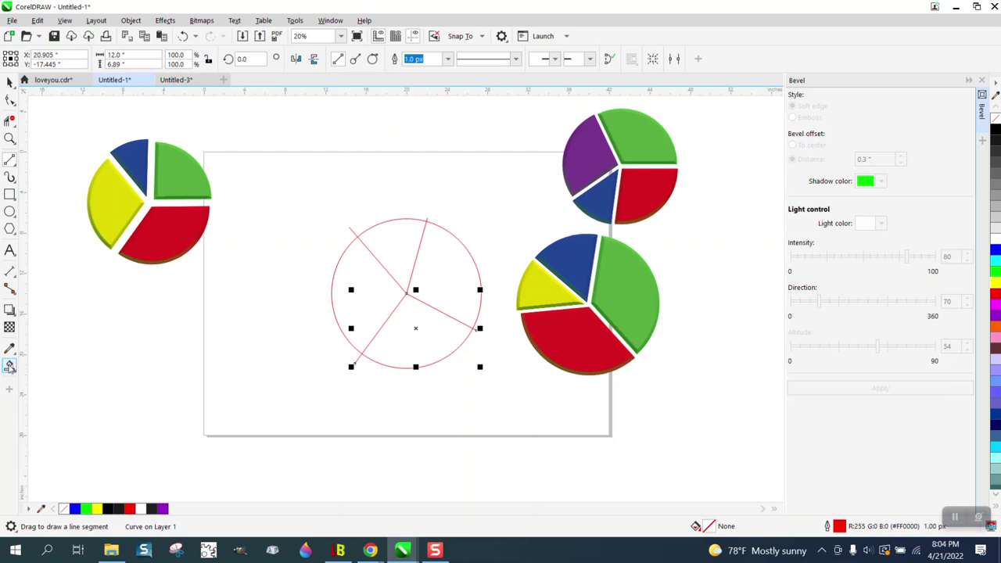
- Smart Fill the four wedges of the circle blue
left_click(9, 365)
left_click(369, 320)
left_click(406, 258)
left_click(446, 300)
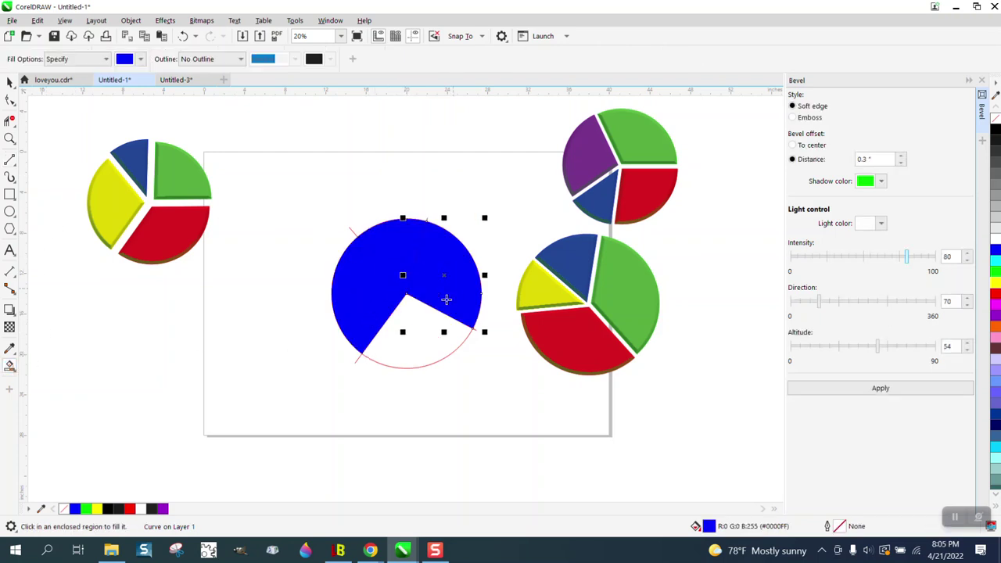
left_click(426, 322)
key("Left")
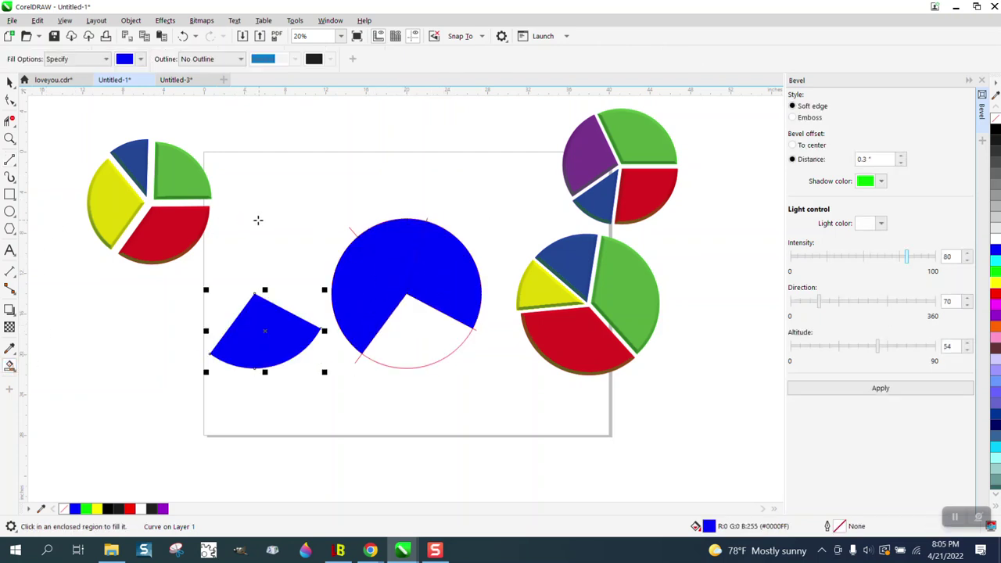
- Nudge each blue wedge left so the fills sit off the outline circle
left_click(10, 83)
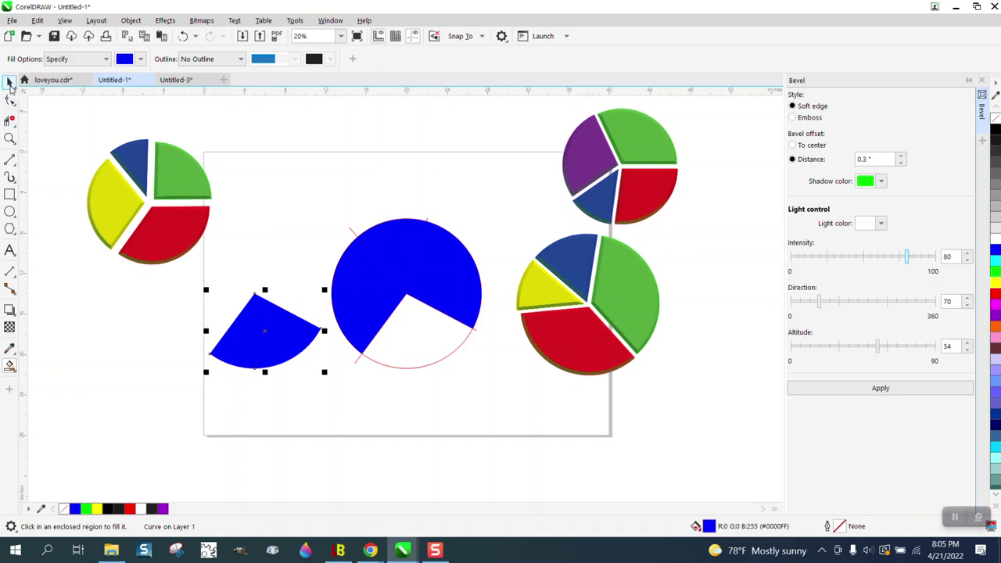
left_click(365, 290)
key("Left")
left_click(391, 262)
key("Left")
left_click(441, 275)
key("Left")
- Delete the outline circle and lines, then move the blue circle back to centre
left_click_drag(311, 196, 440, 350)
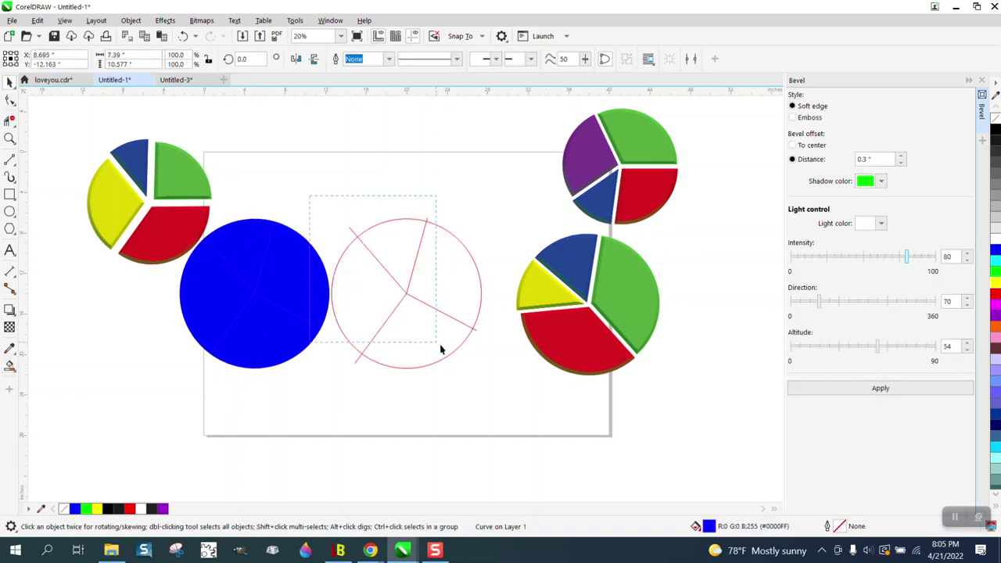
left_click_drag(497, 388, 493, 383)
key("Delete")
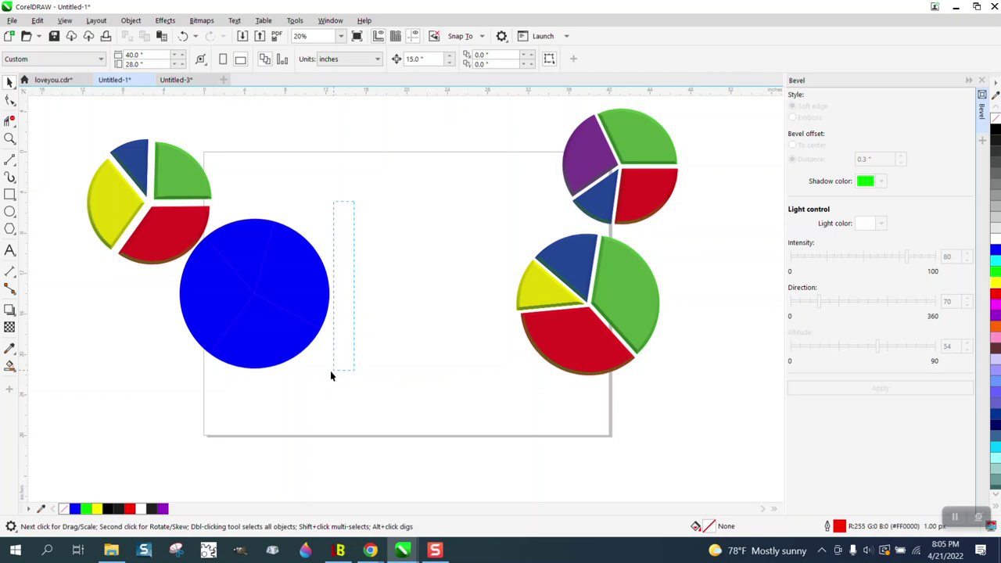
left_click_drag(330, 376, 172, 377)
key("Right")
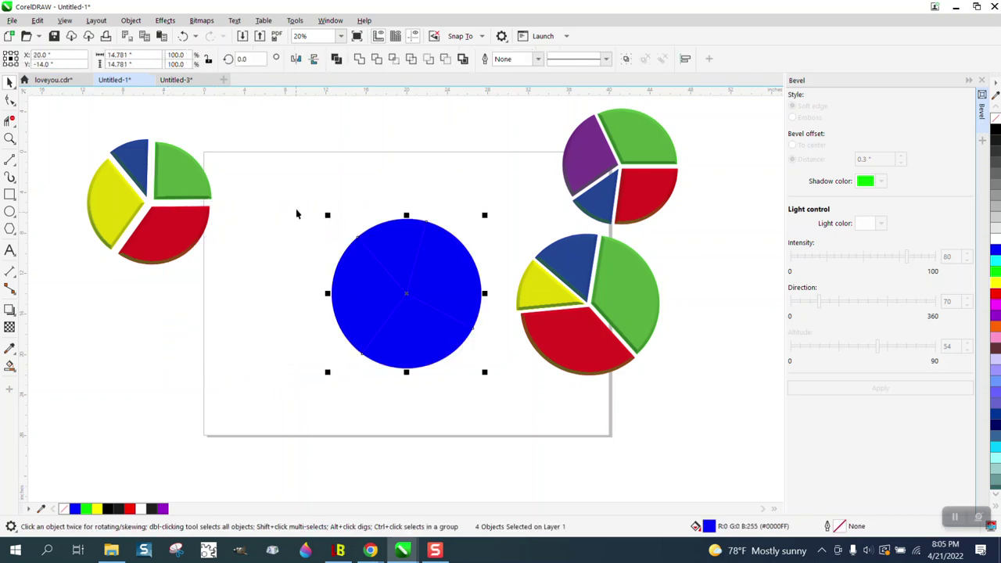
- Colour the top wedge cyan, the right wedge purple and the lower wedge red
left_click(296, 214)
left_click(384, 253)
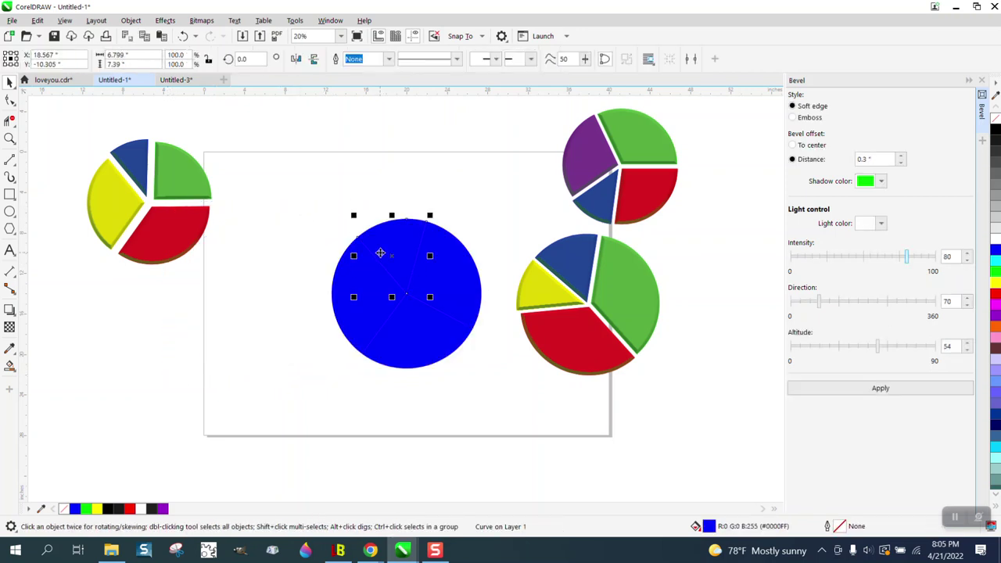
left_click(996, 260)
left_click(462, 264)
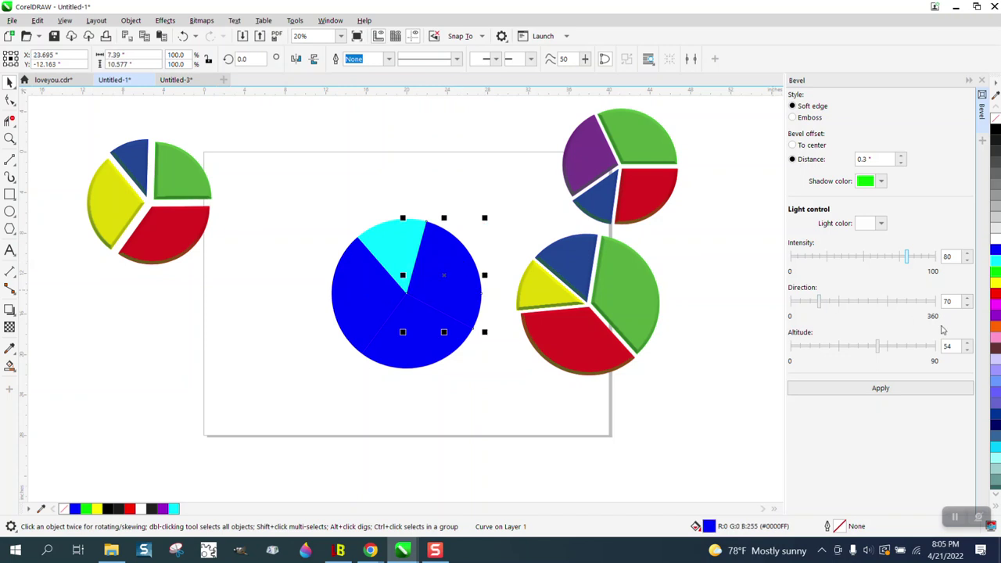
left_click(996, 316)
left_click(436, 336)
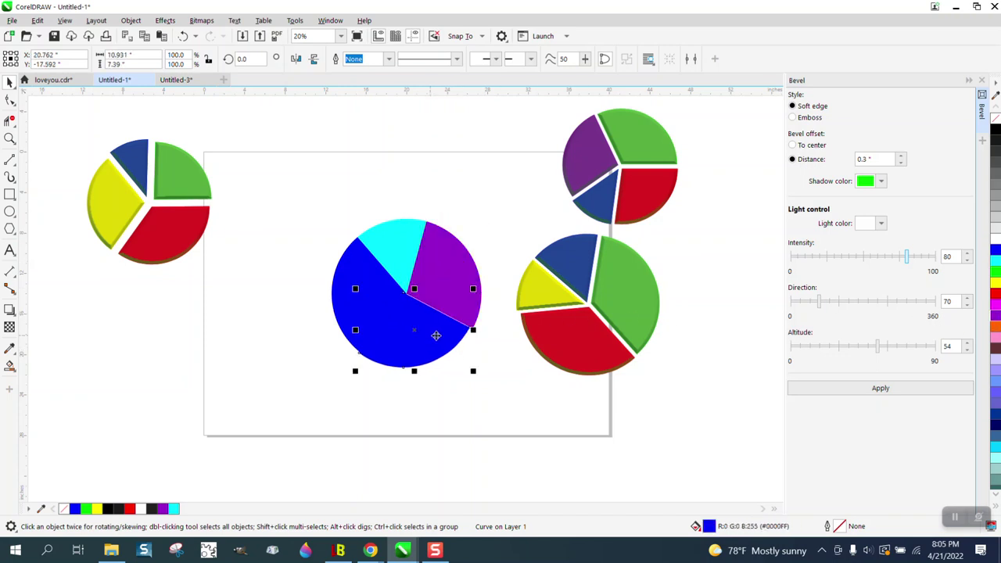
left_click(996, 327)
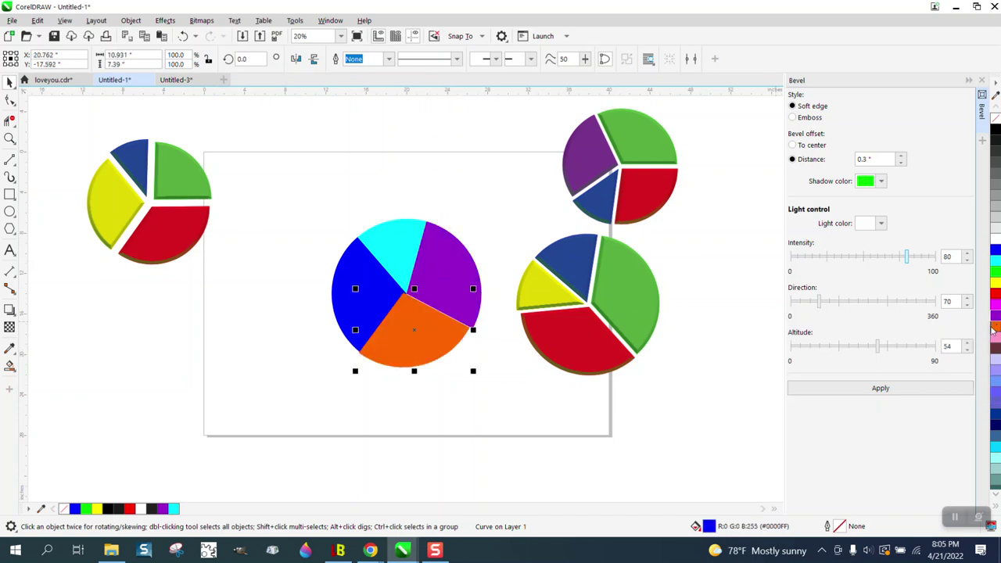
left_click(185, 37)
left_click(184, 37)
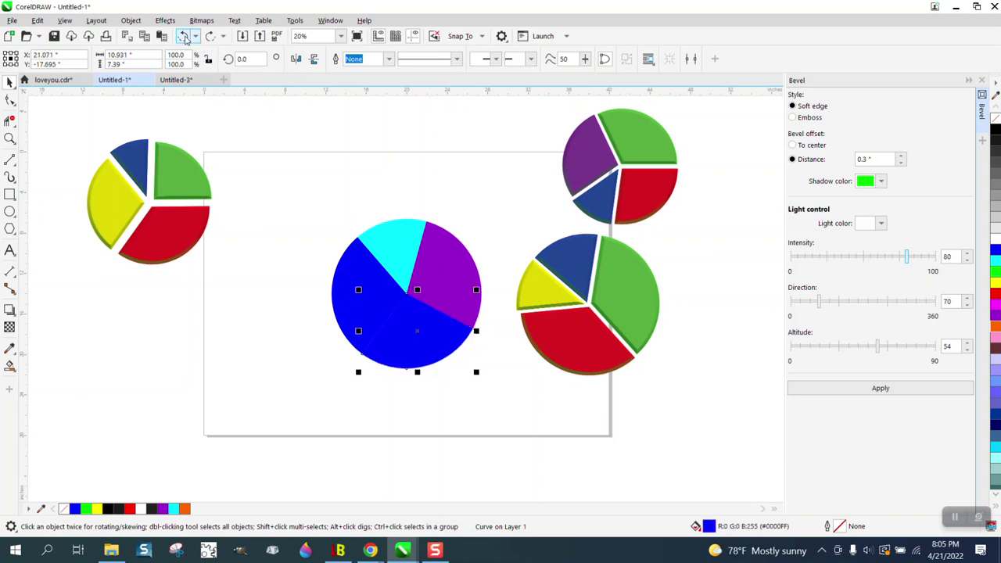
left_click(997, 298)
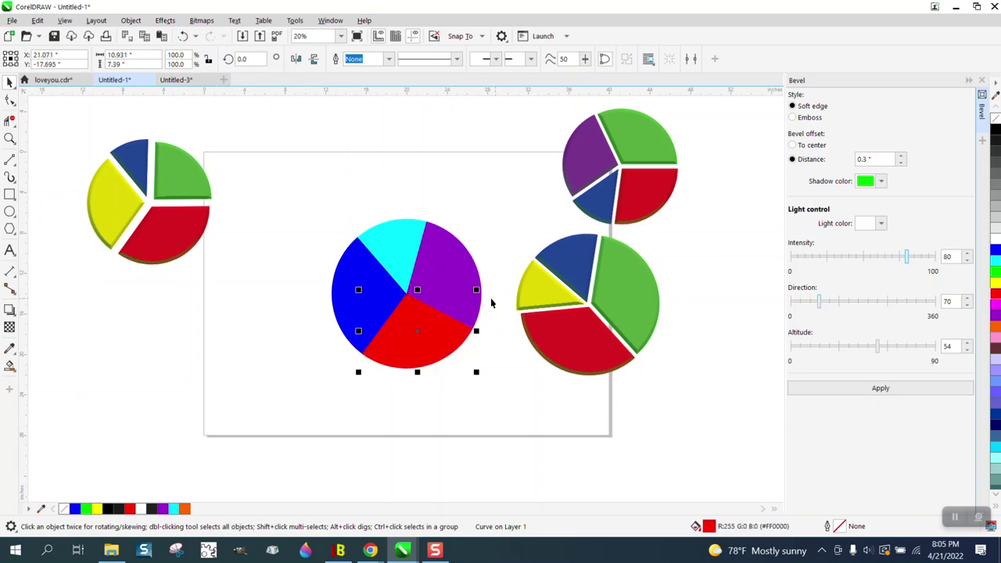
- Change the top wedge from cyan to green
left_click(371, 296)
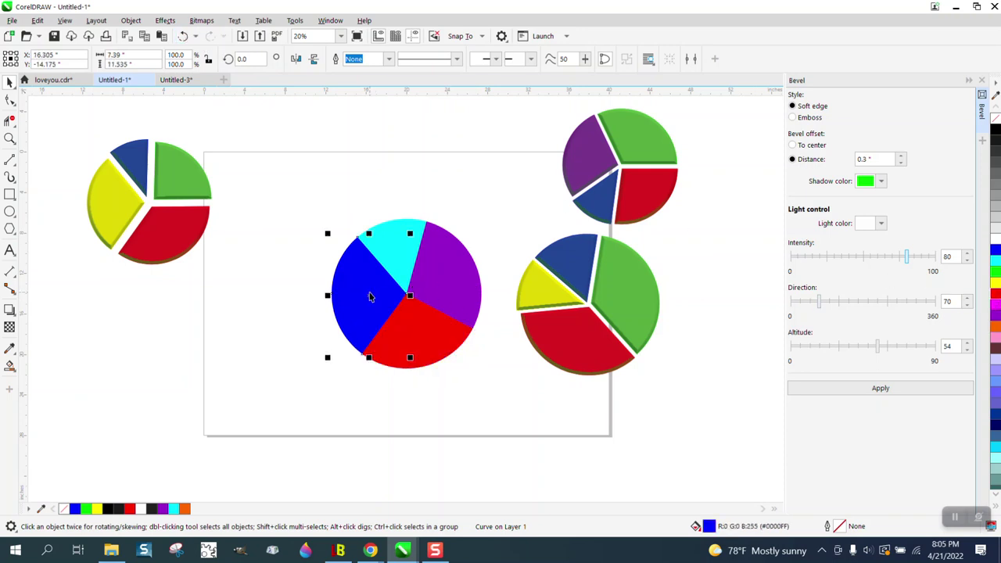
left_click(388, 258)
left_click(996, 271)
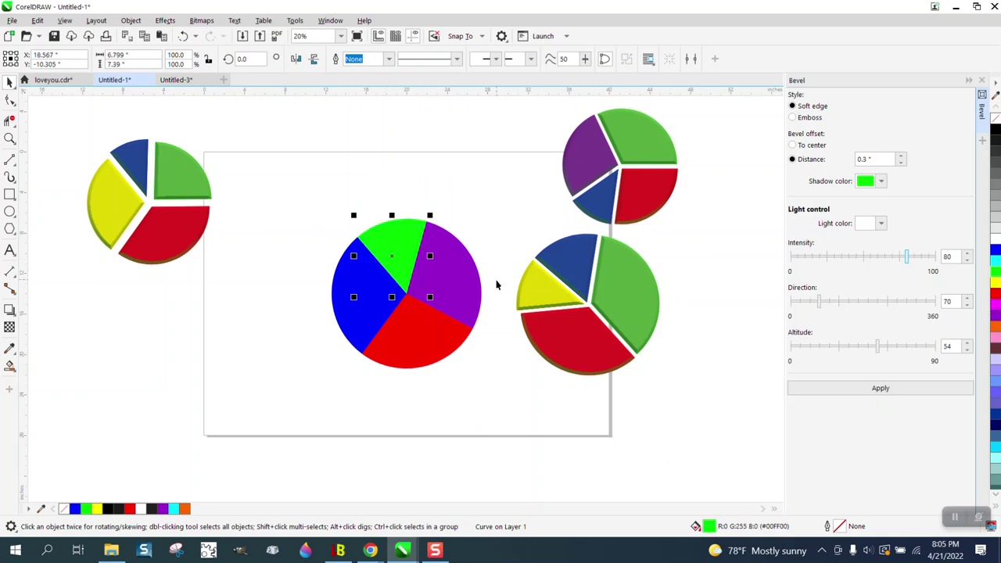
left_click(517, 244)
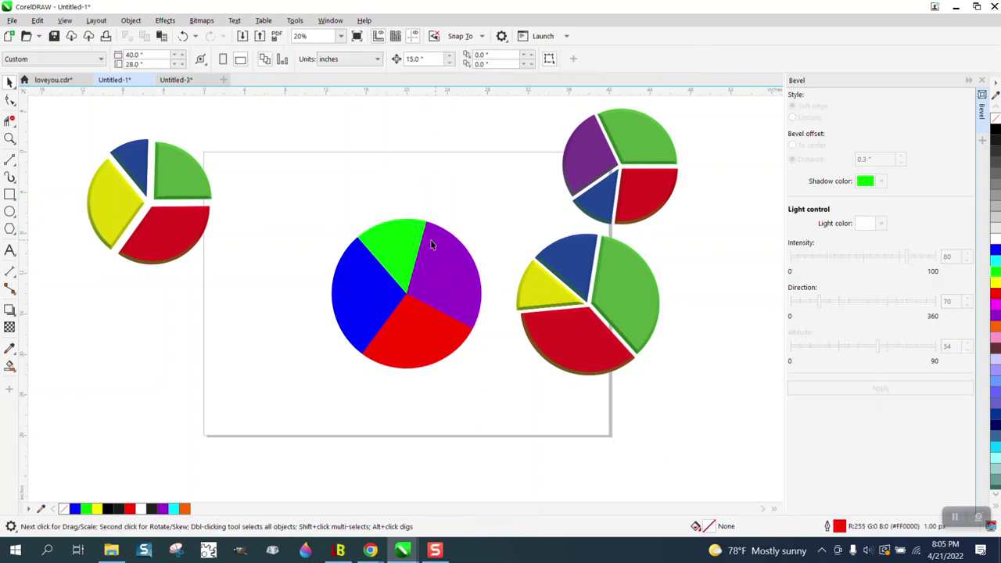
- Drag the green, purple, blue and red wedges slightly apart, then zoom in on the pie
left_click_drag(398, 246, 396, 238)
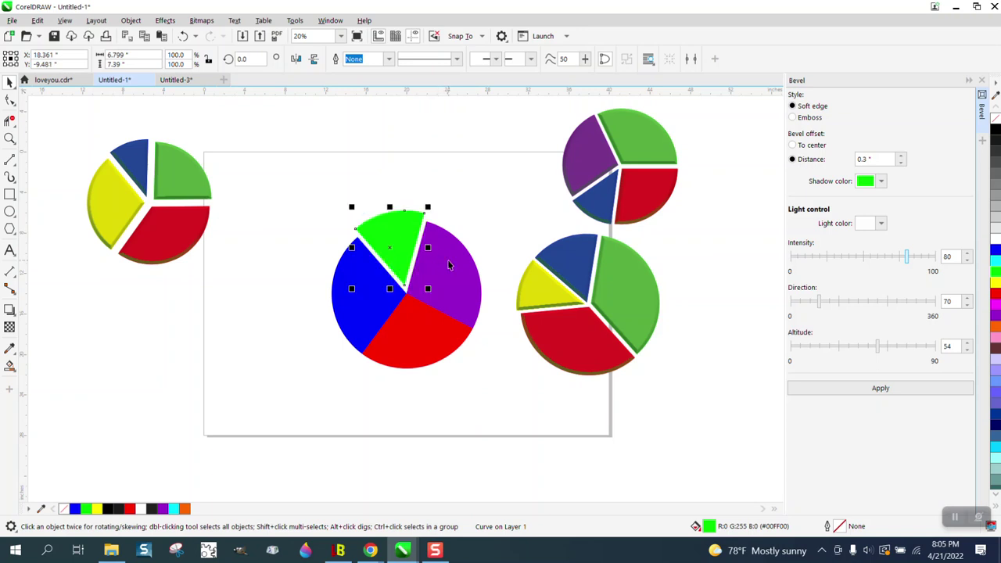
left_click(454, 264)
left_click_drag(454, 265, 454, 258)
left_click_drag(385, 291, 376, 290)
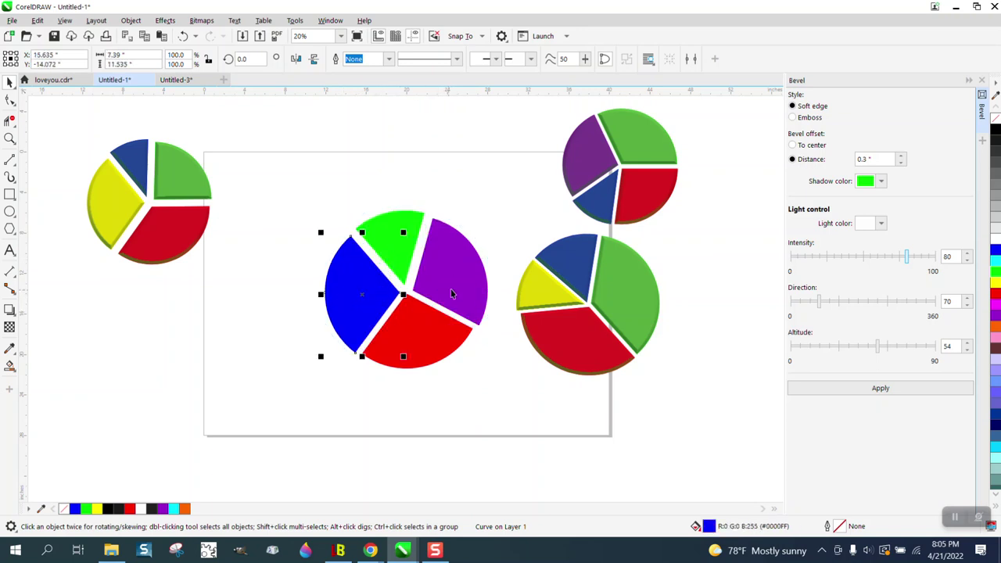
left_click_drag(404, 252, 410, 253)
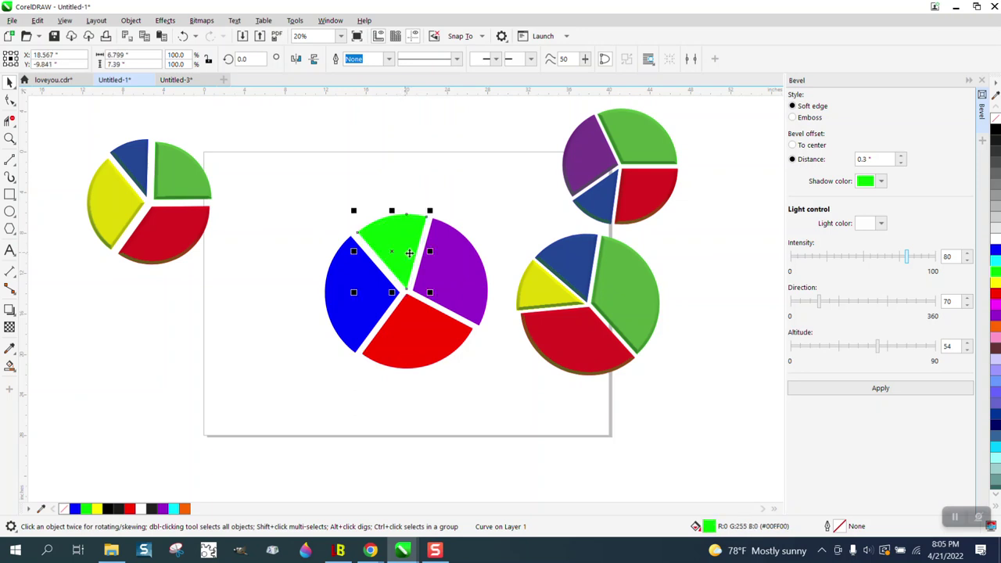
left_click_drag(427, 331, 430, 329)
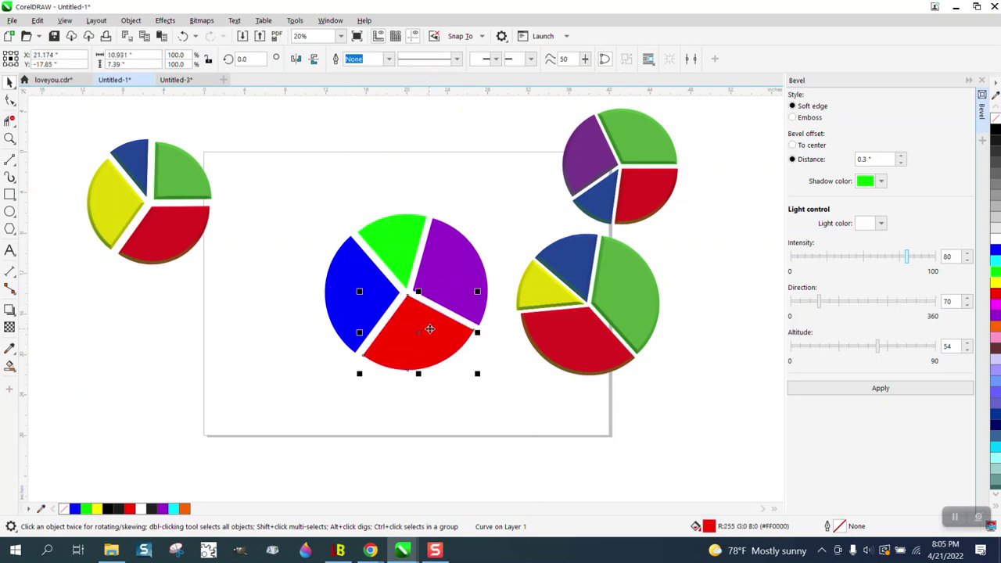
left_click_drag(312, 195, 519, 394)
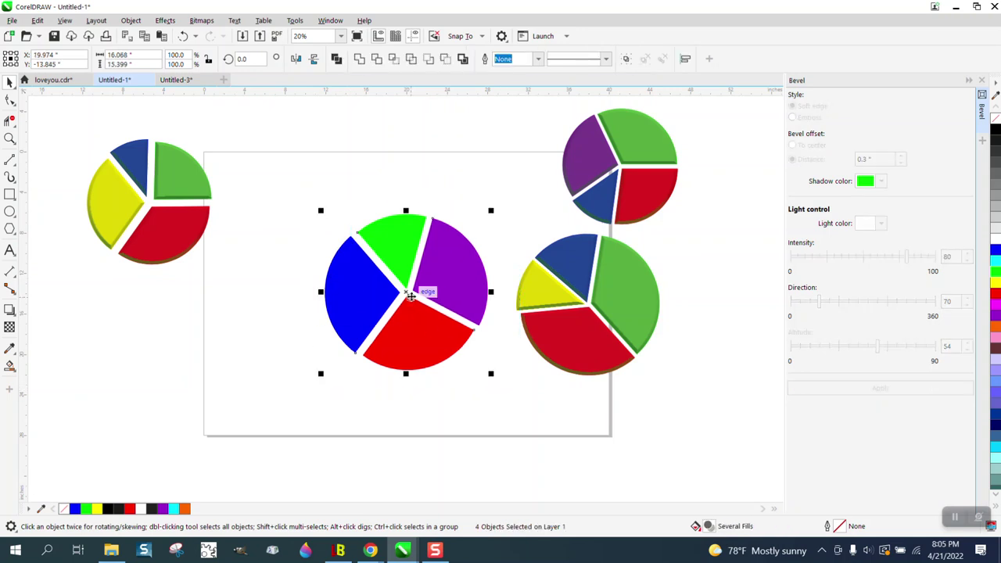
left_click_drag(410, 296, 409, 303)
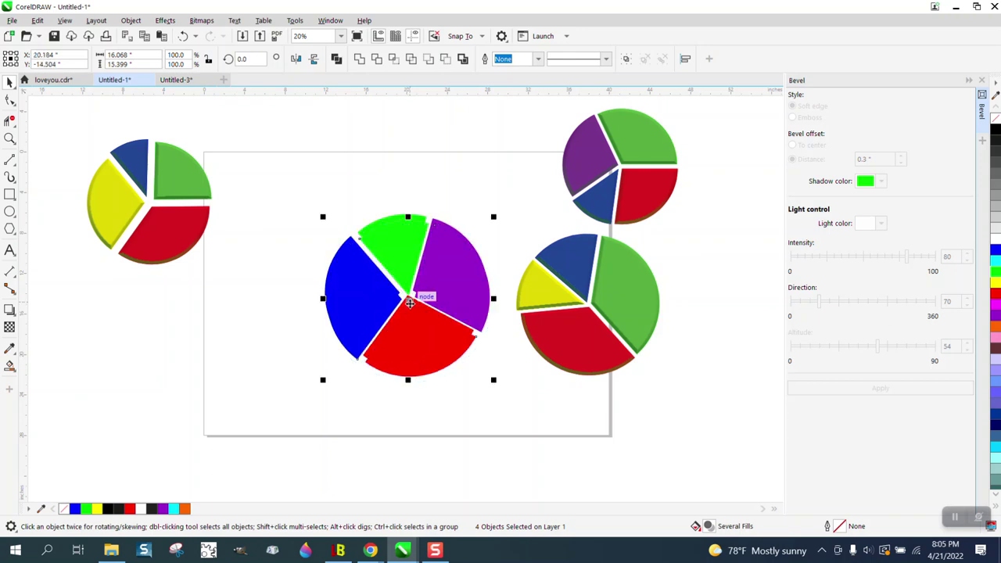
left_click(9, 138)
left_click_drag(317, 197, 522, 371)
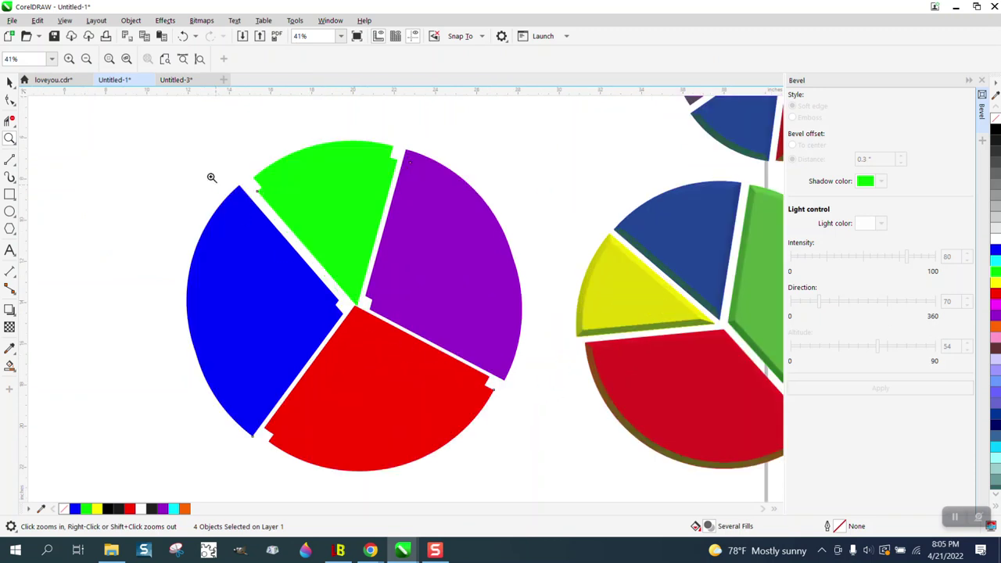
- Select the green, blue, red and purple wedges together and apply a darker palette colour
left_click(10, 83)
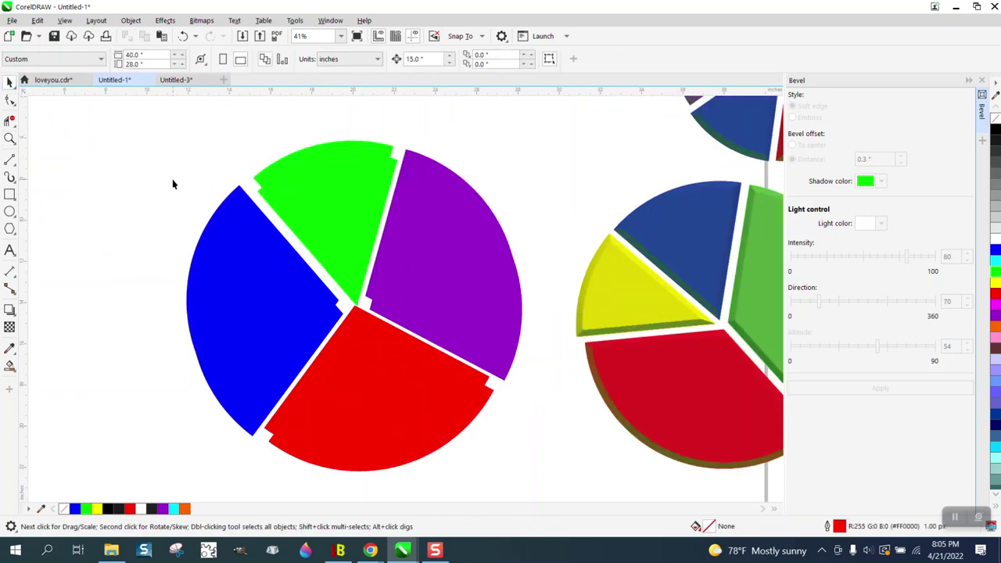
left_click(265, 196)
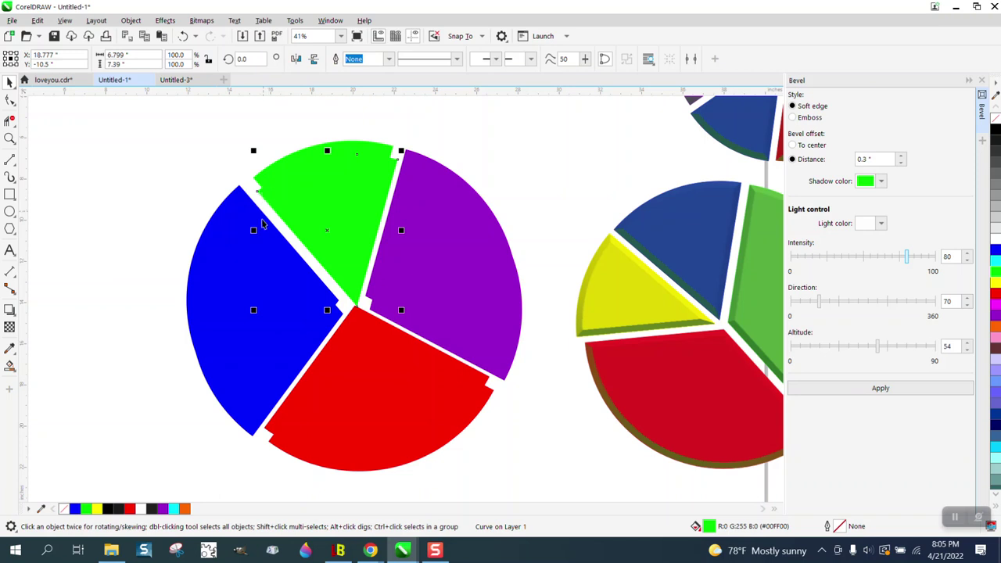
left_click(253, 436, "shift")
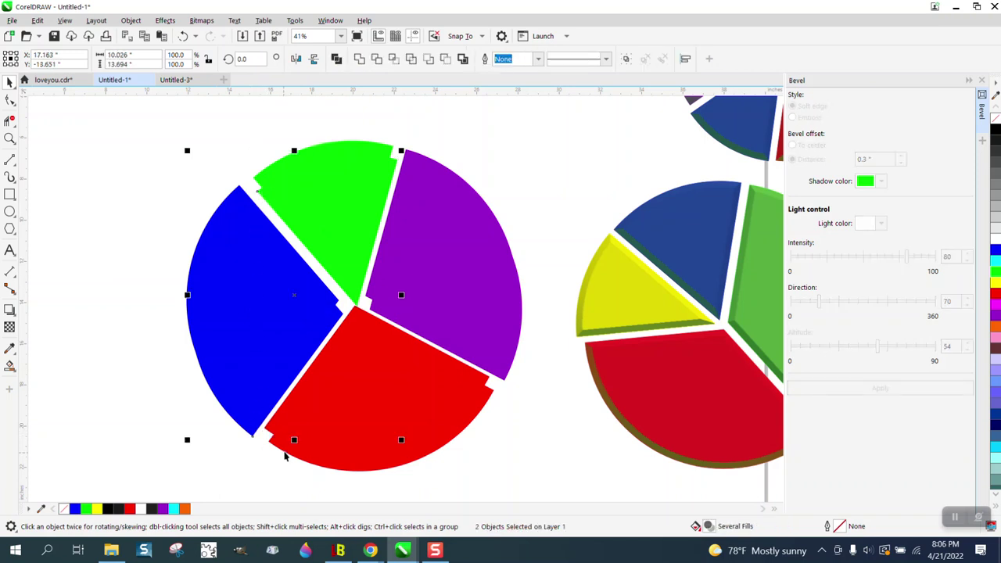
left_click(287, 452, "shift")
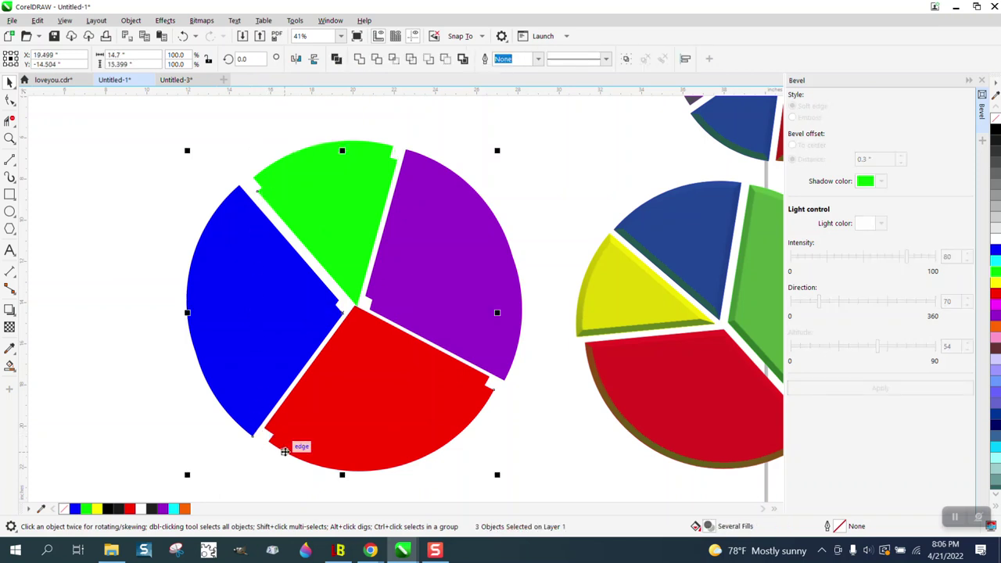
left_click(514, 380, "shift")
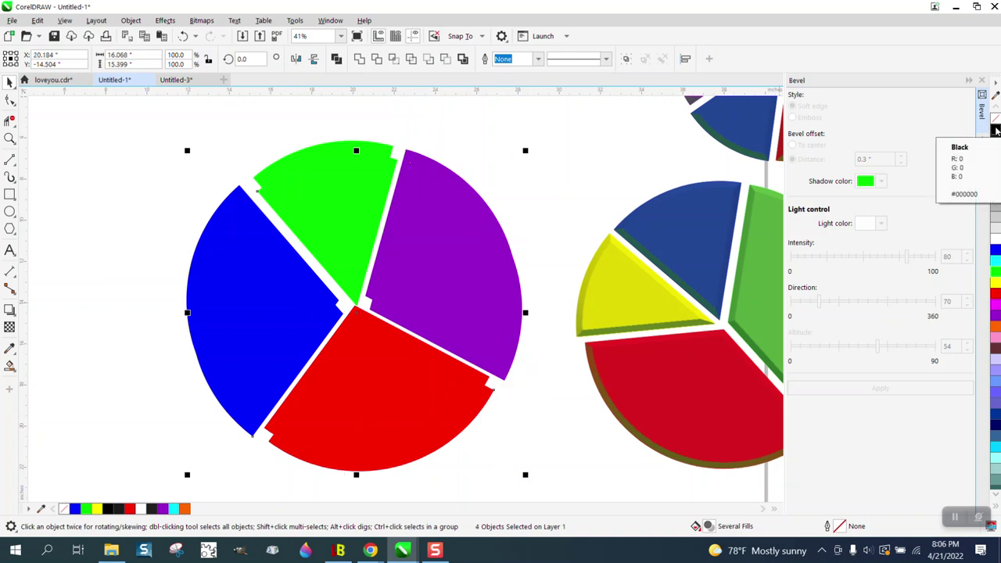
left_click(996, 130)
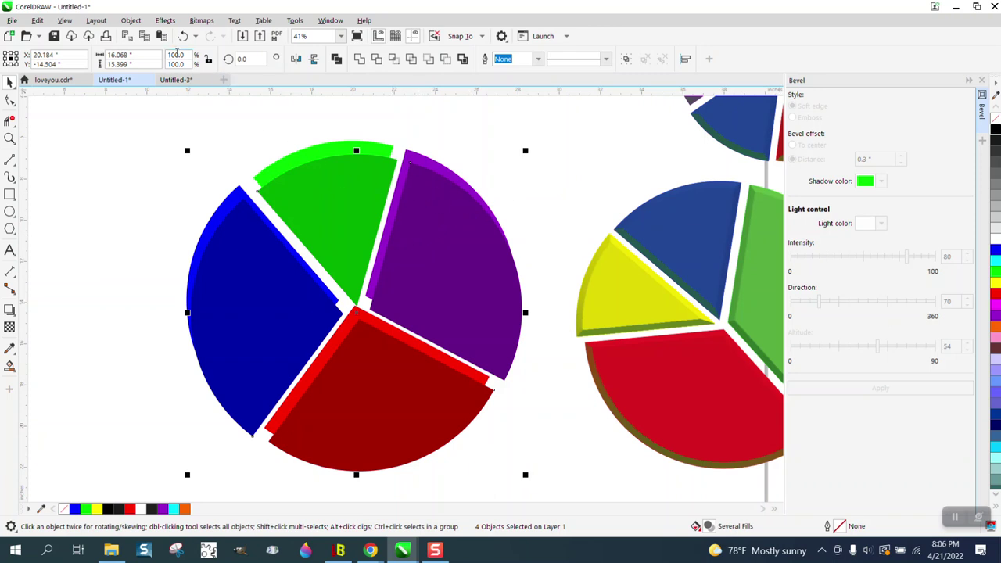
- Send the darker offset pieces behind the bright coloured wedges
left_click(130, 21)
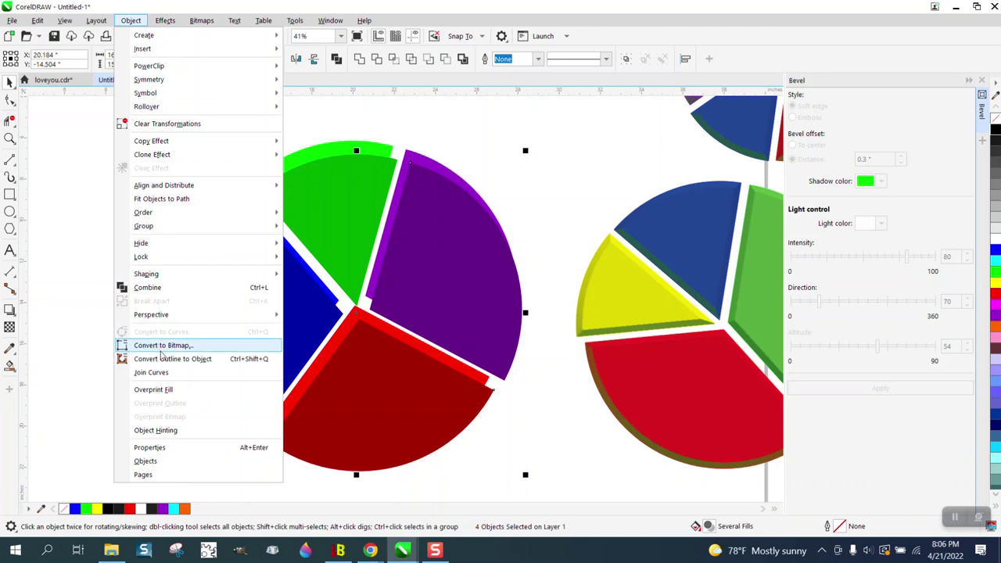
mouse_move(151, 216)
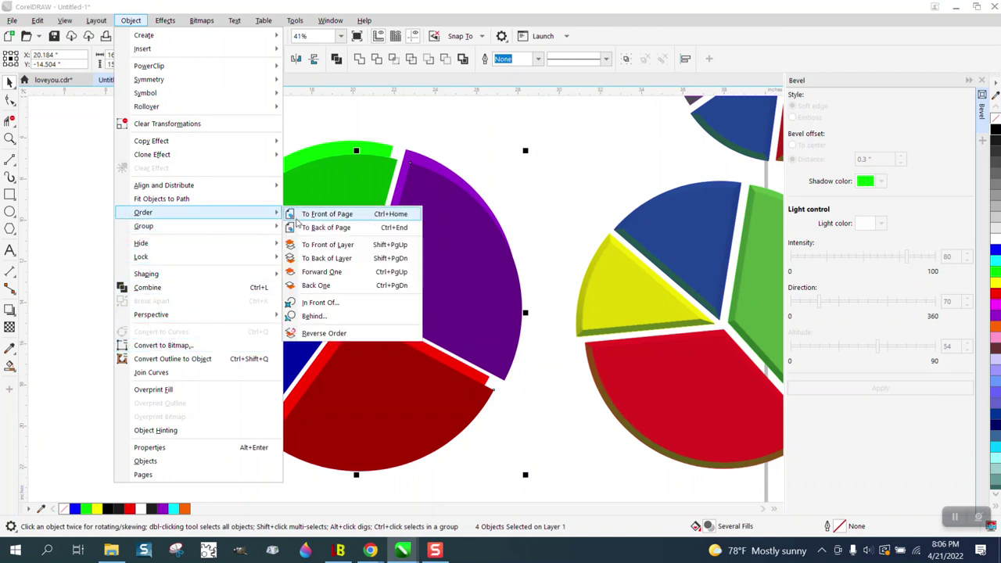
left_click(305, 228)
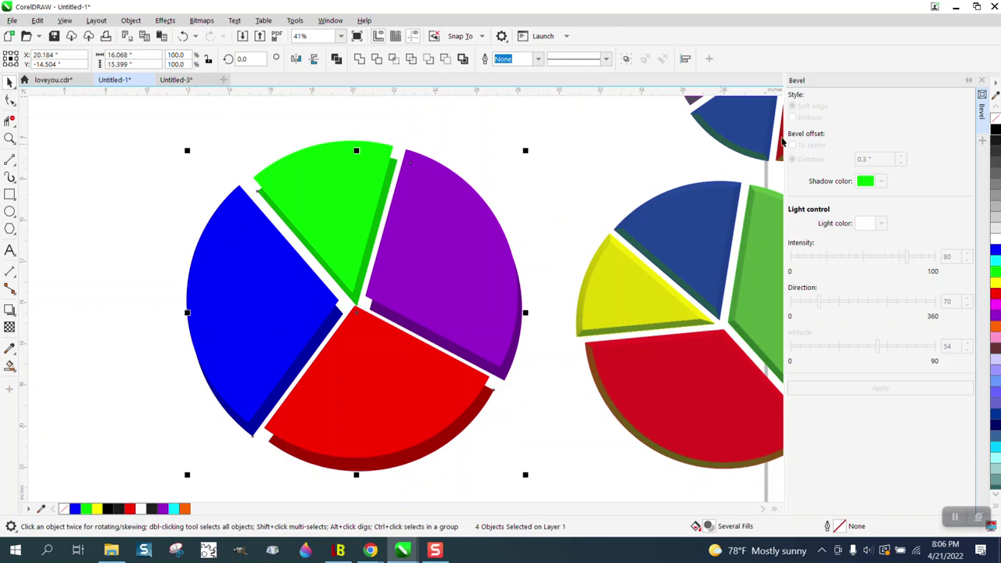
- Reopen the Bevel settings from Effects, then close them and return to the Effects menu
left_click(983, 81)
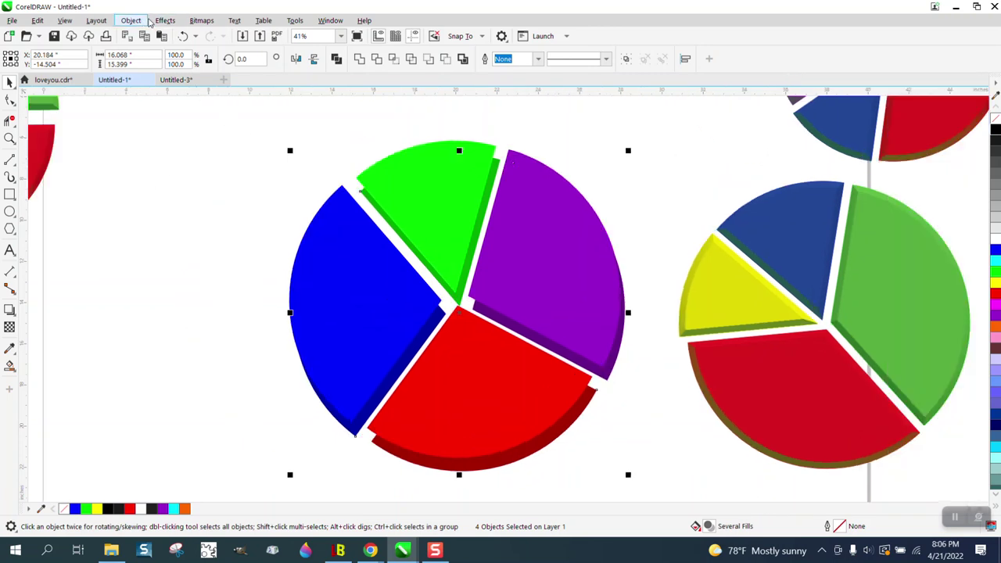
left_click(165, 20)
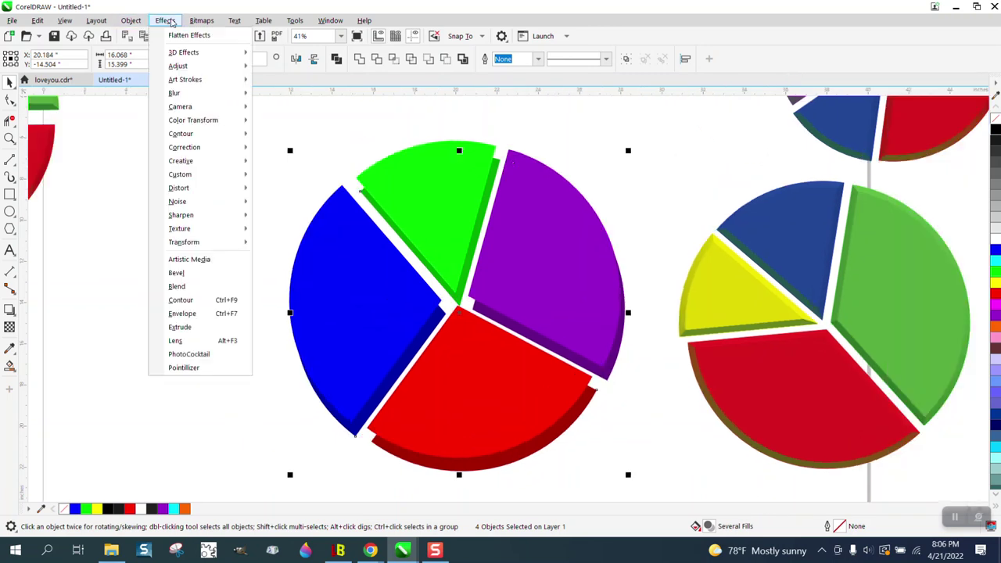
left_click(183, 275)
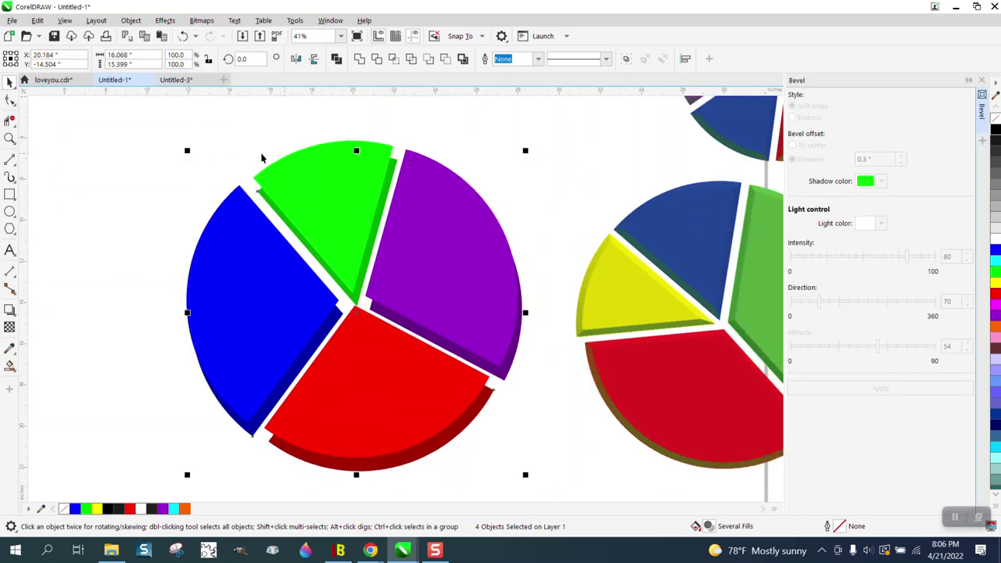
left_click(983, 109)
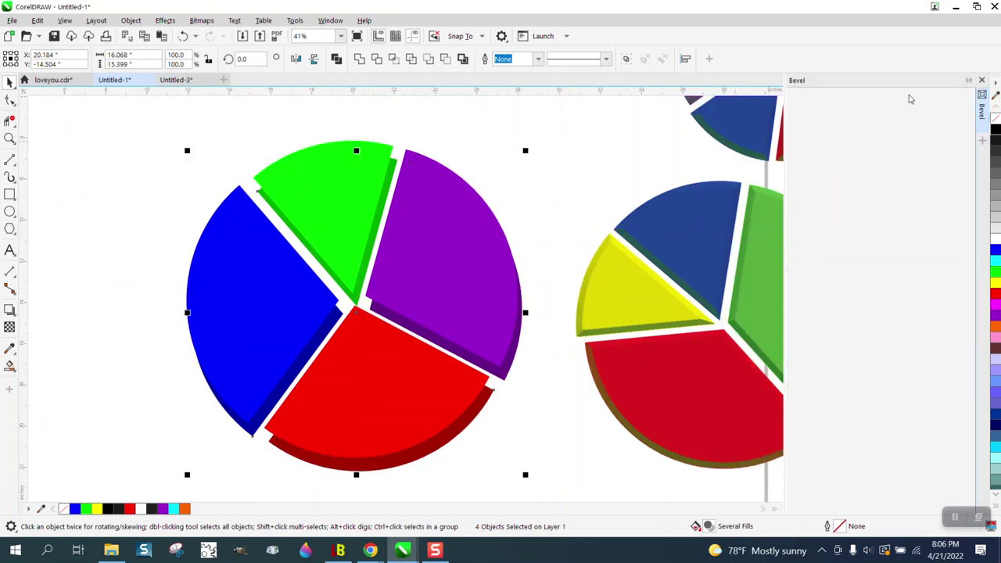
left_click(167, 22)
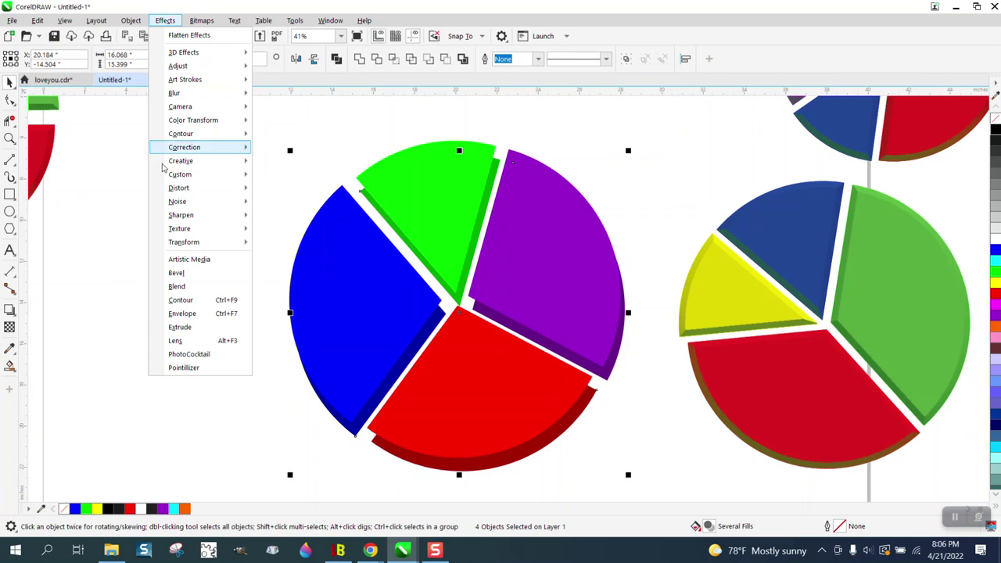
- In the Blend docker, blend the green, purple, blue and red slices into their darker copies
left_click(178, 287)
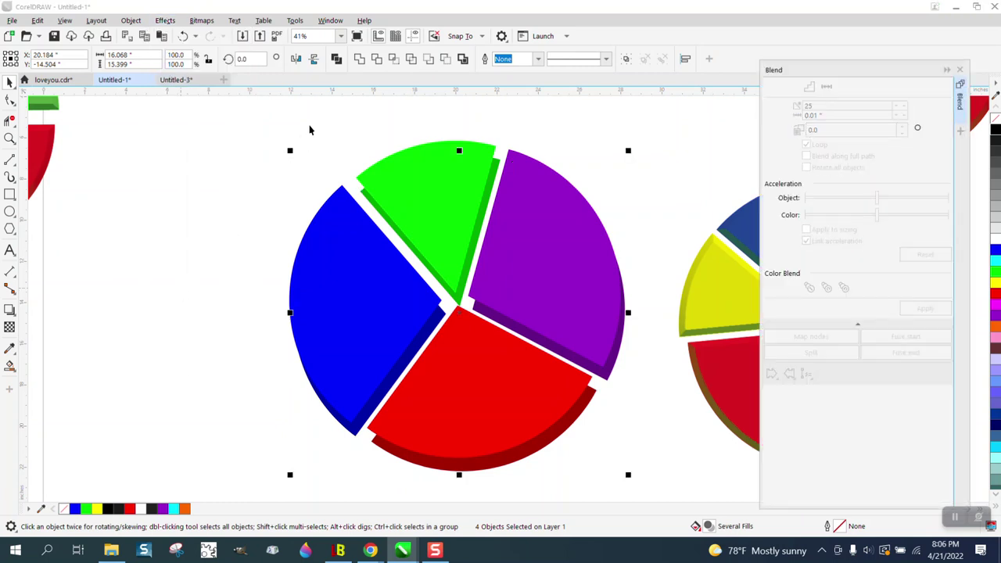
left_click_drag(316, 113, 537, 313)
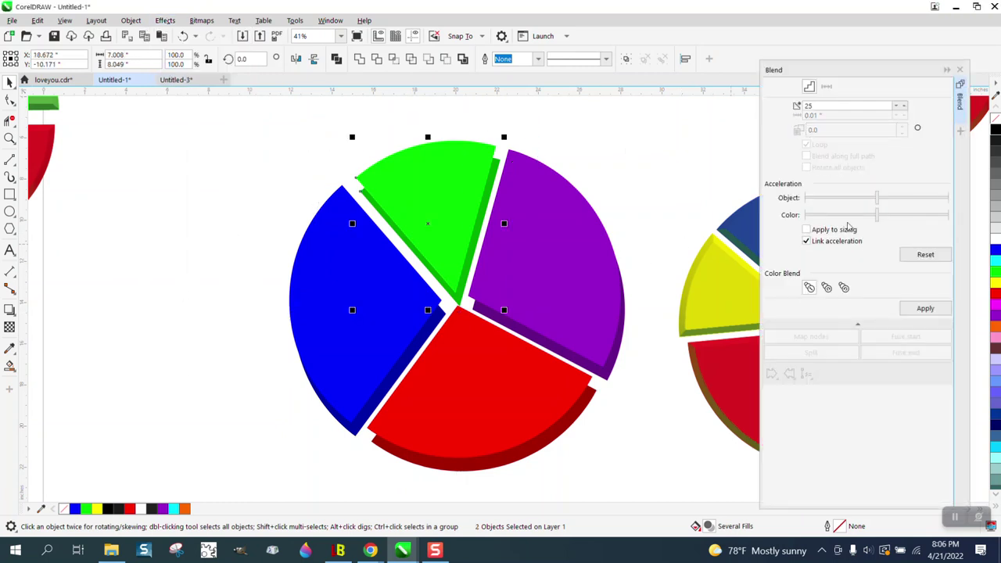
left_click(926, 310)
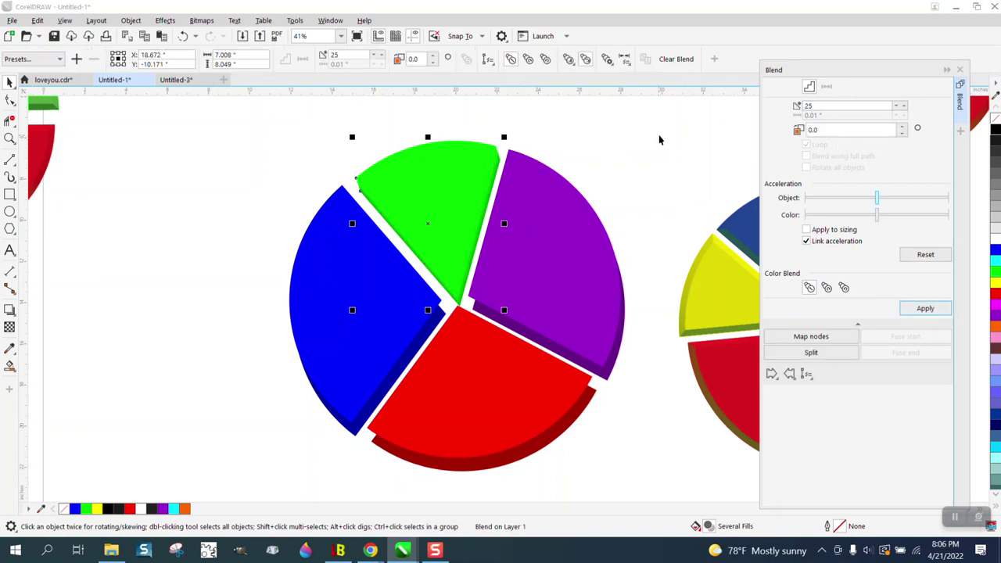
left_click_drag(671, 135, 433, 399)
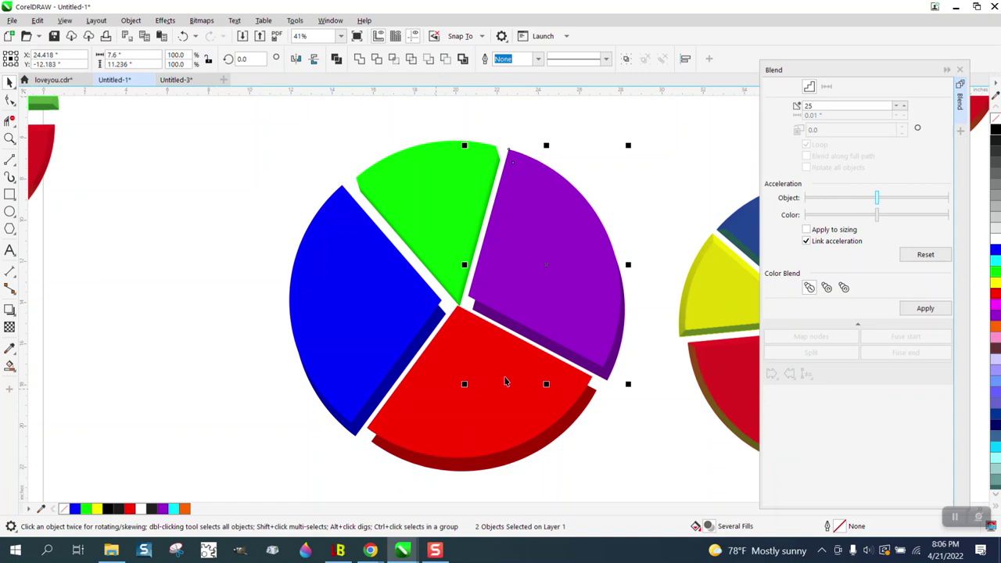
left_click(927, 309)
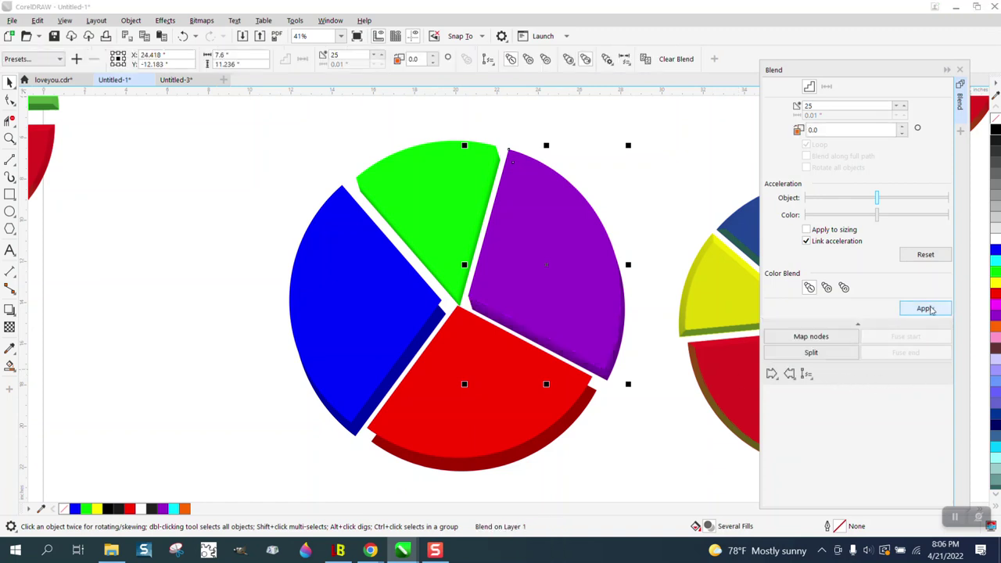
left_click_drag(287, 184, 524, 431)
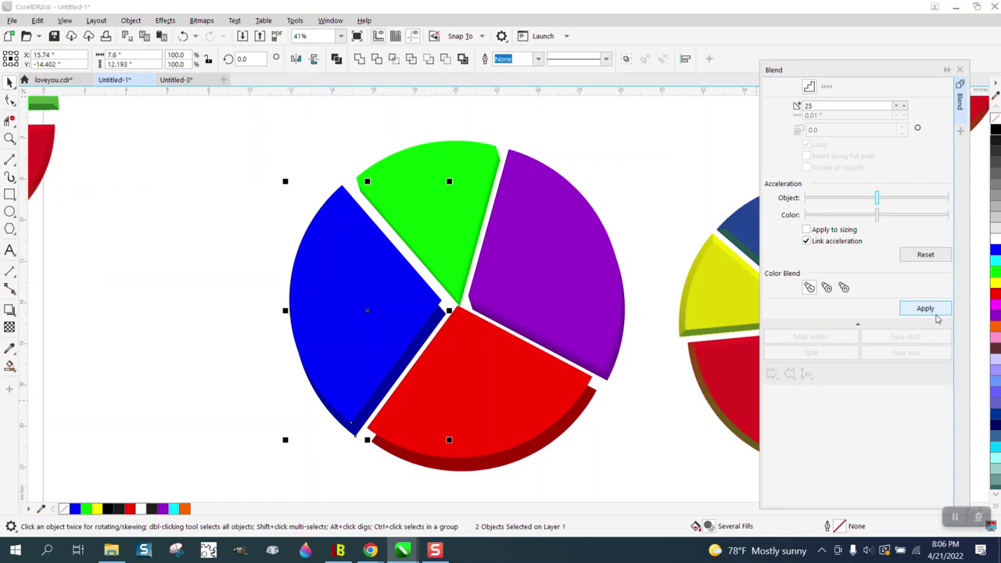
left_click(925, 308)
left_click_drag(645, 305, 341, 458)
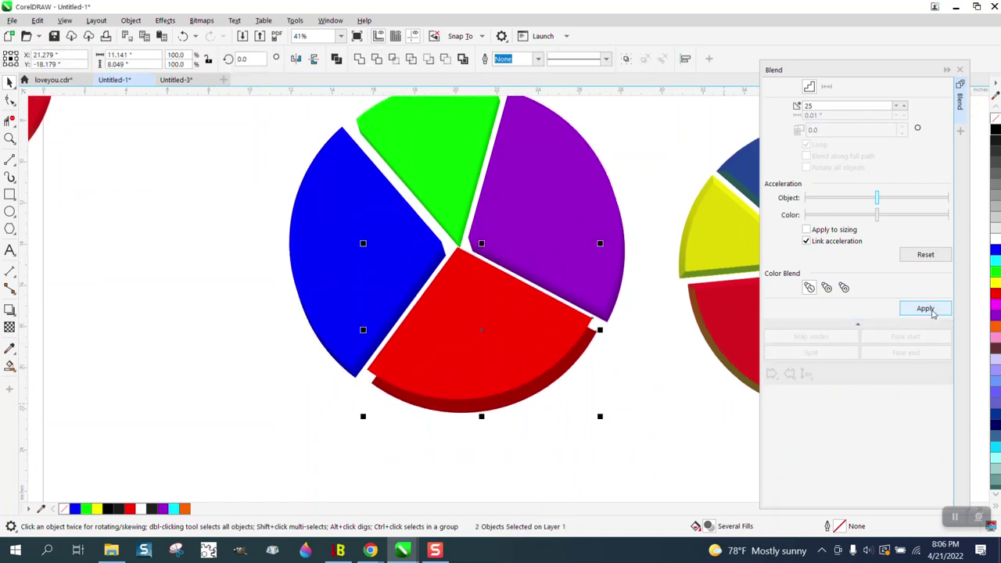
left_click(926, 309)
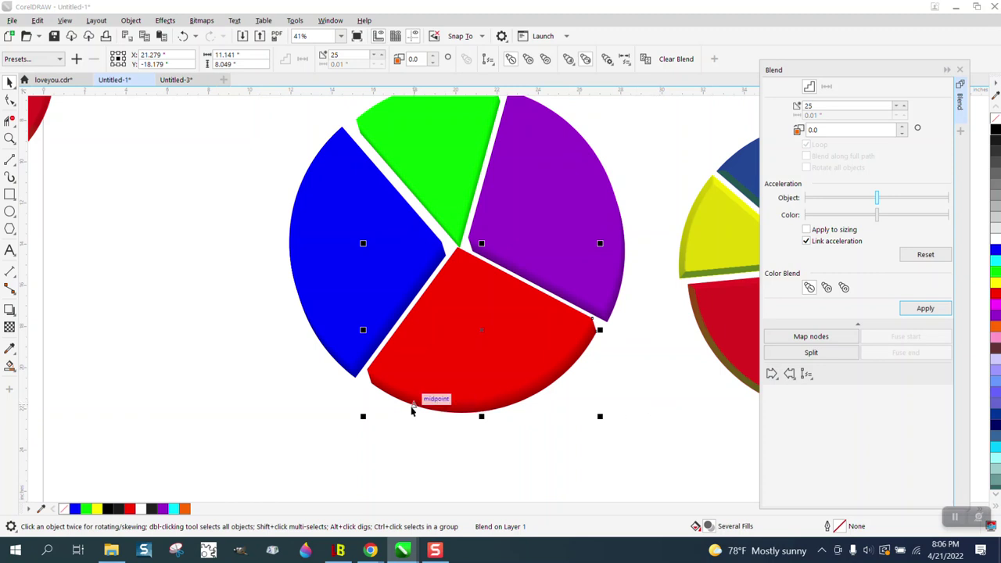
- Zoom in on the pie's centre and inspect the blue slice's blend
left_click(9, 138)
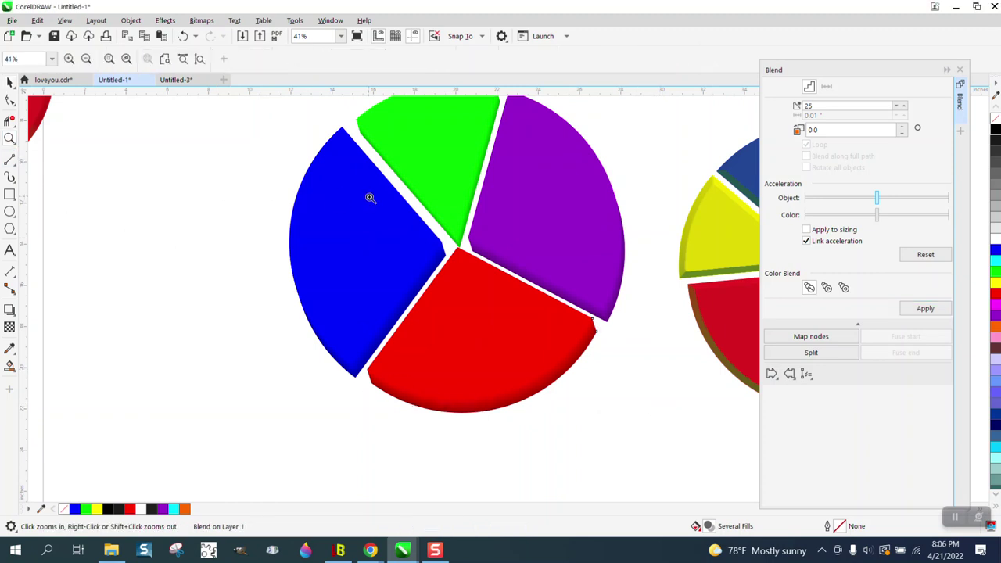
left_click_drag(370, 197, 560, 302)
scroll(540, 296, "down", 5)
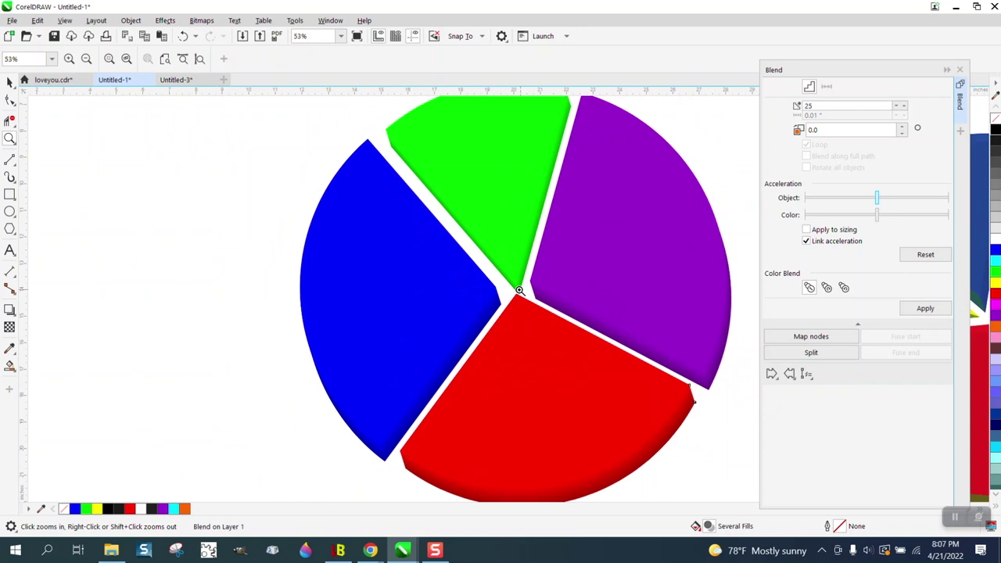
left_click(9, 81)
scroll(173, 250, "down", 2)
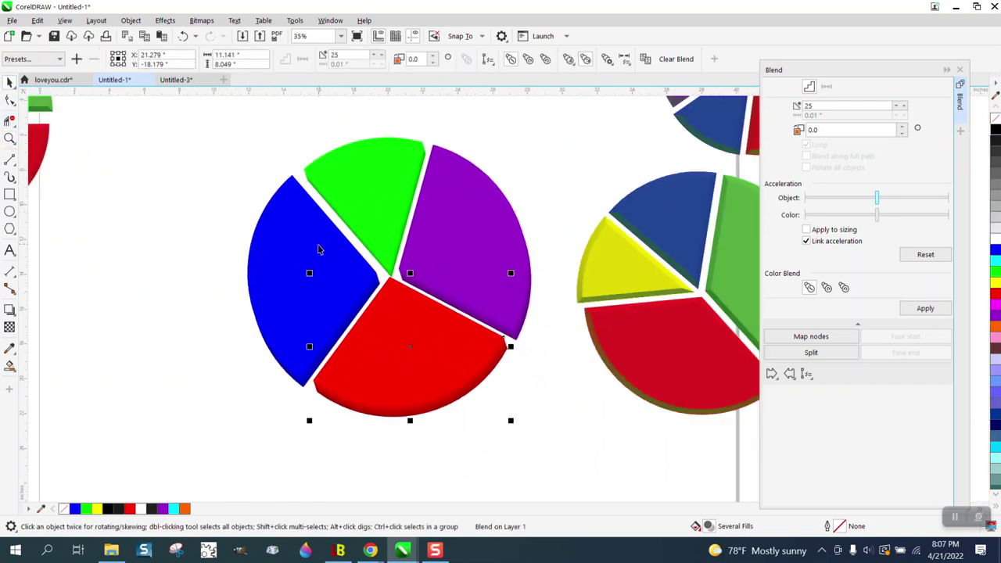
left_click_drag(242, 162, 393, 387)
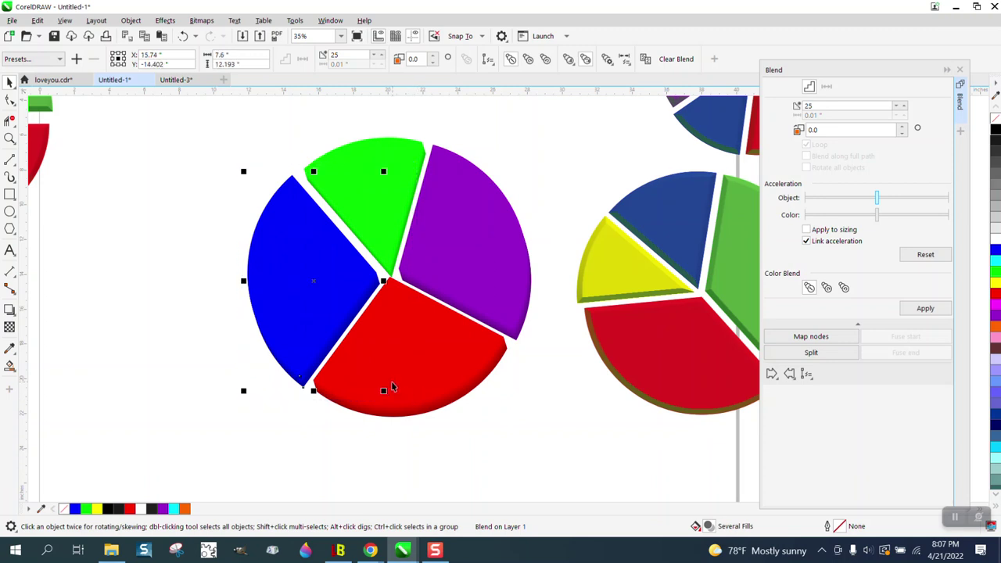
left_click(162, 254)
- Set the nudge distance to 0.02 and nudge the whole blended pie up, right and down
left_click(424, 58)
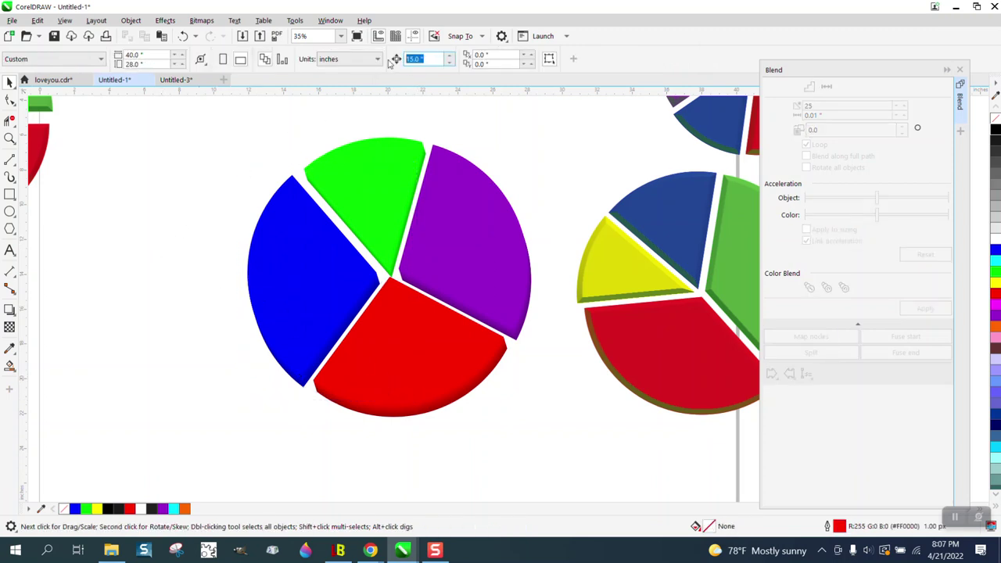
type(".02")
left_click_drag(238, 162, 447, 429)
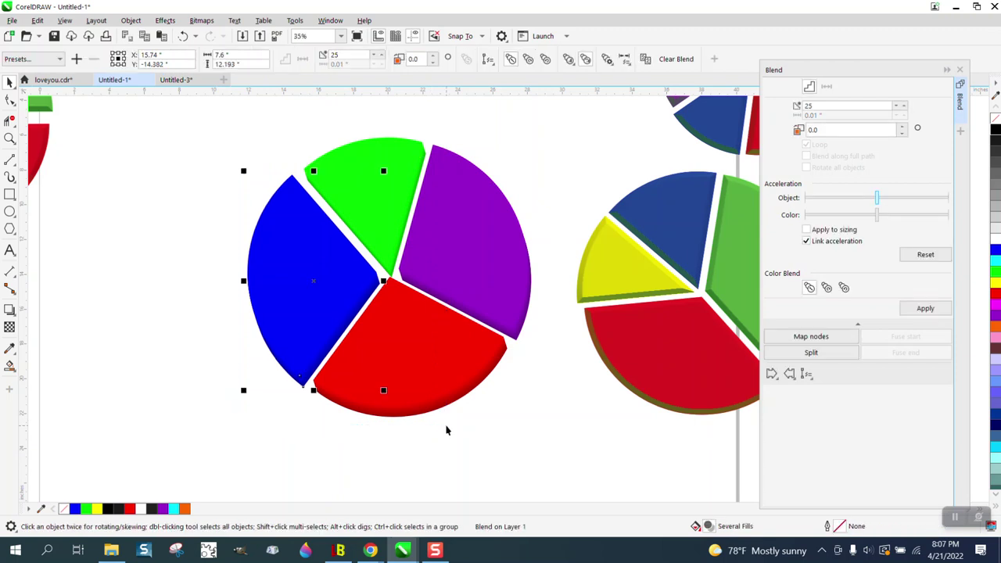
key("Up")
key("Up")
key("Up")
key("Up")
key("Up")
key("Up")
key("Up")
key("Up")
key("Up")
key("Up")
key("Up")
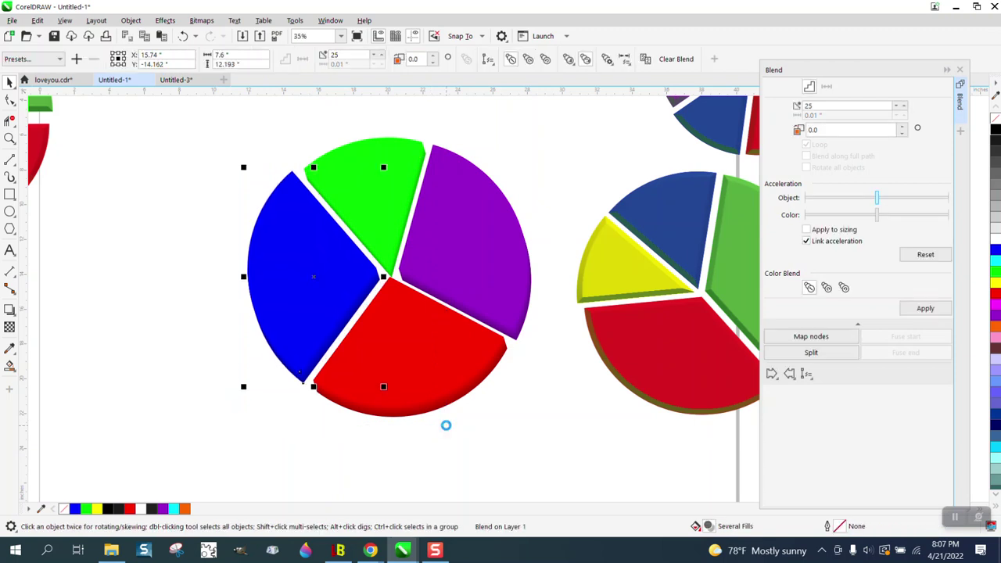
key("Right")
key("Right")
key("Right")
key("Down")
key("Down")
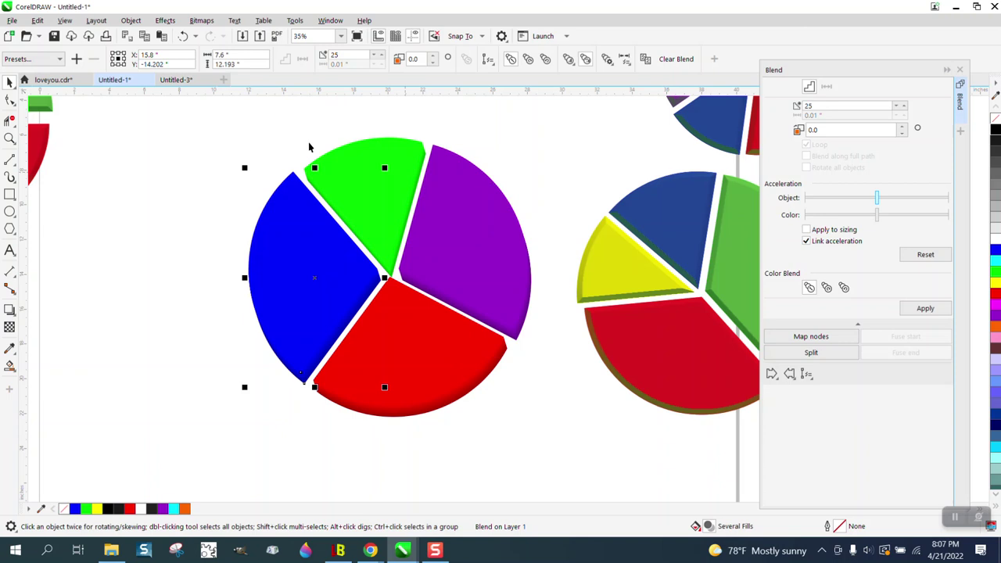
- Check the green and purple slices, then zoom to frame the whole pie
left_click_drag(300, 116, 464, 308)
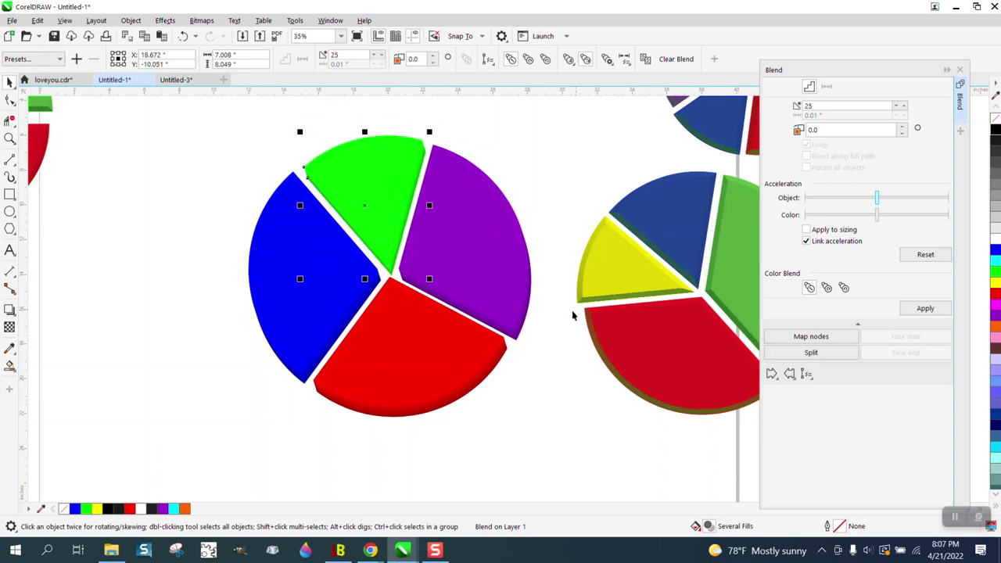
left_click(547, 317)
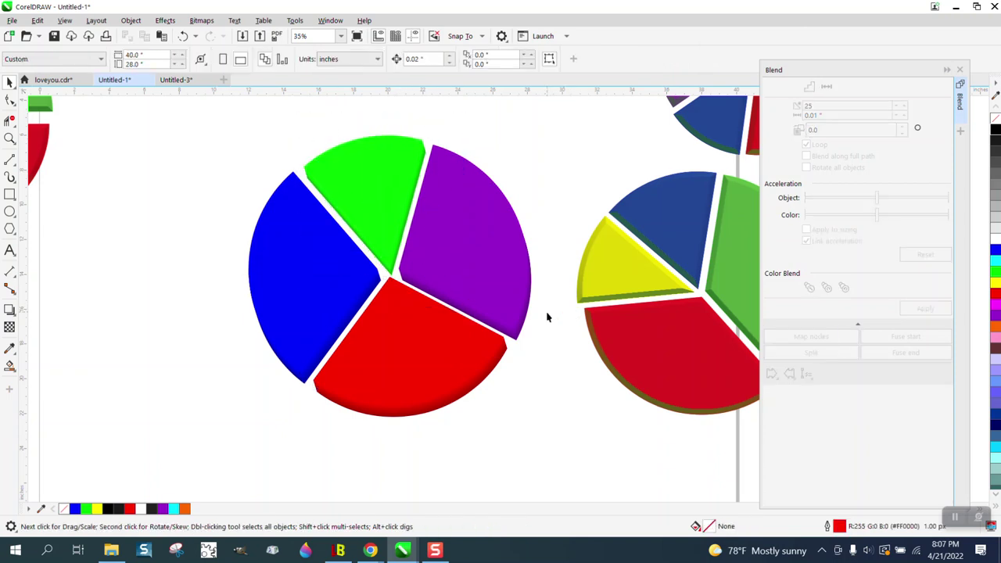
left_click(9, 138)
left_click_drag(225, 143, 602, 427)
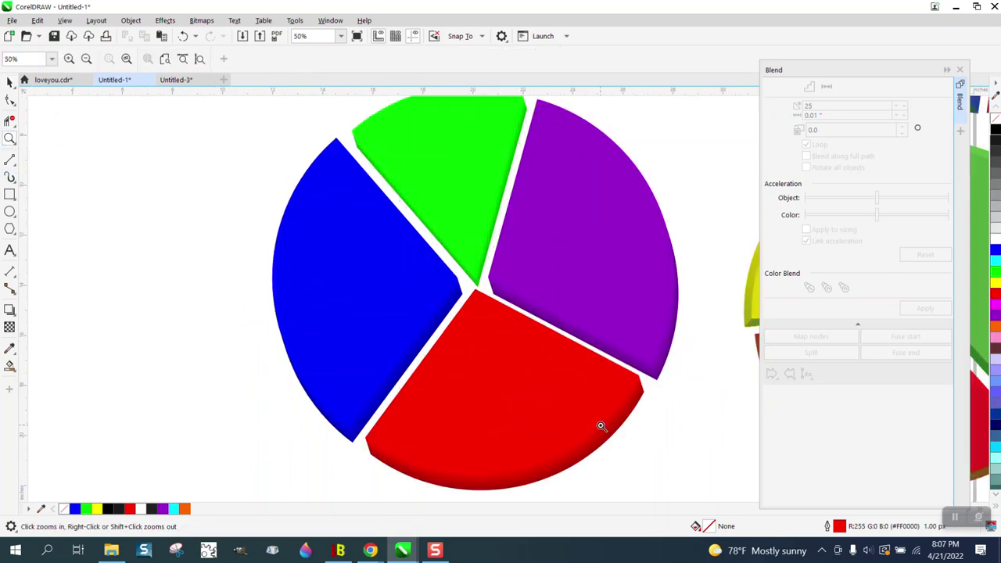
scroll(552, 399, "down", 2)
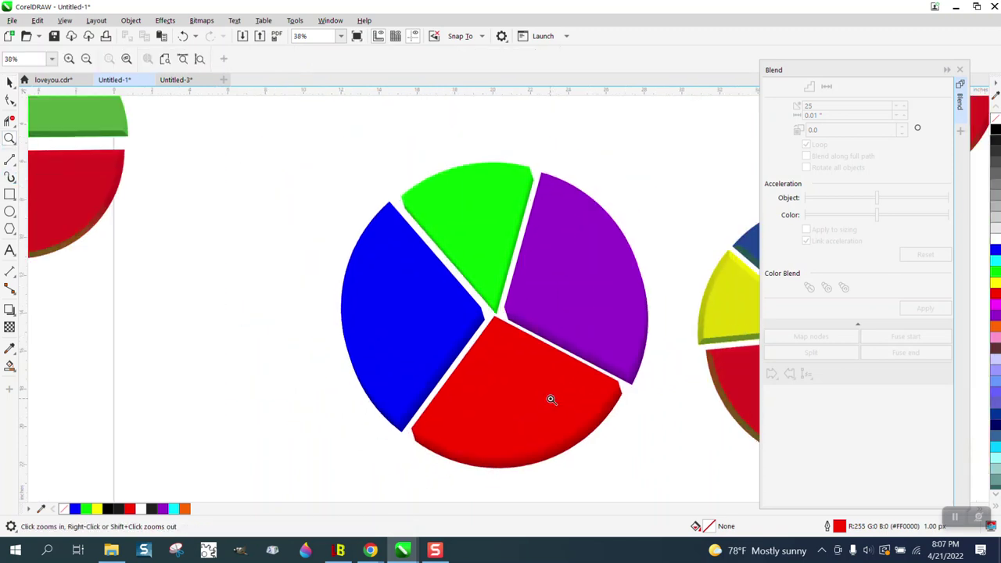